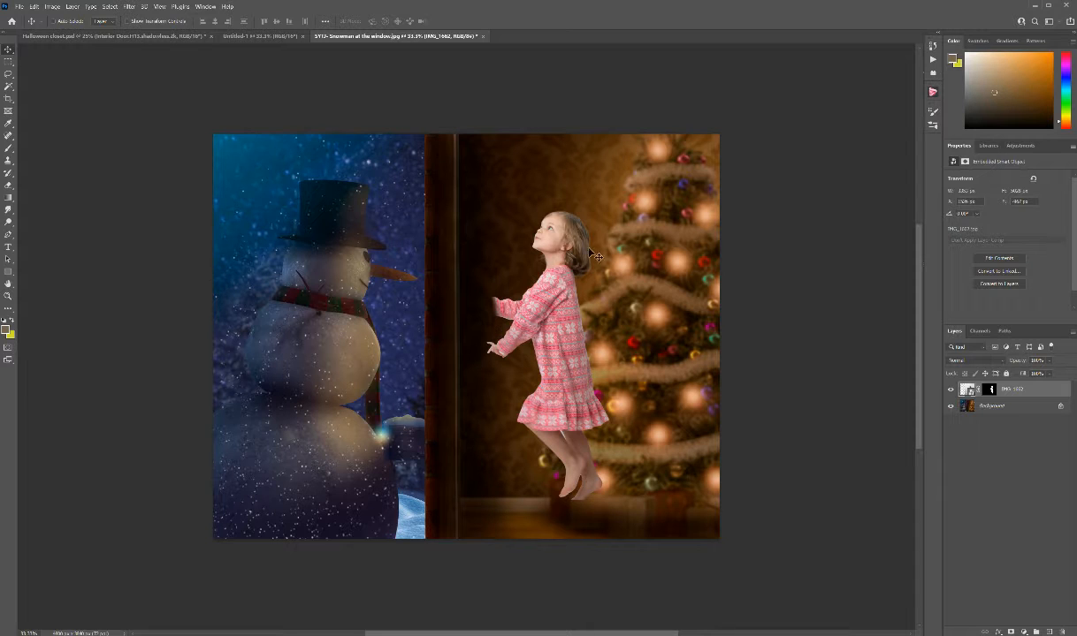
Step: Move the girl down beside the window frame, with her hands on the frame and her feet past the image's lower edge
left_click_drag(577, 382, 522, 437)
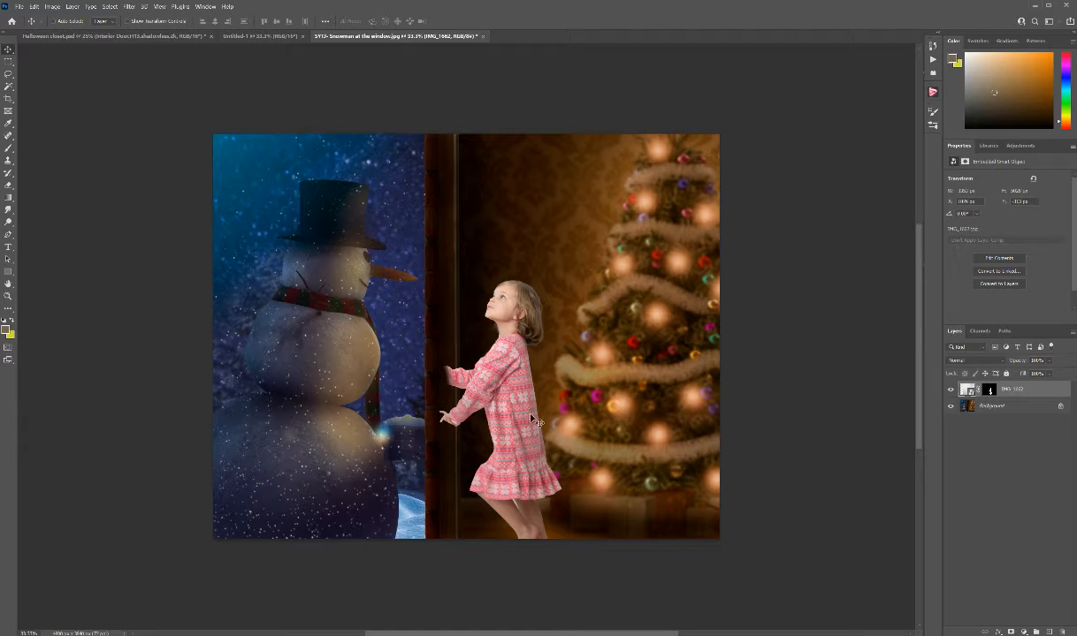
left_click_drag(545, 455, 541, 359)
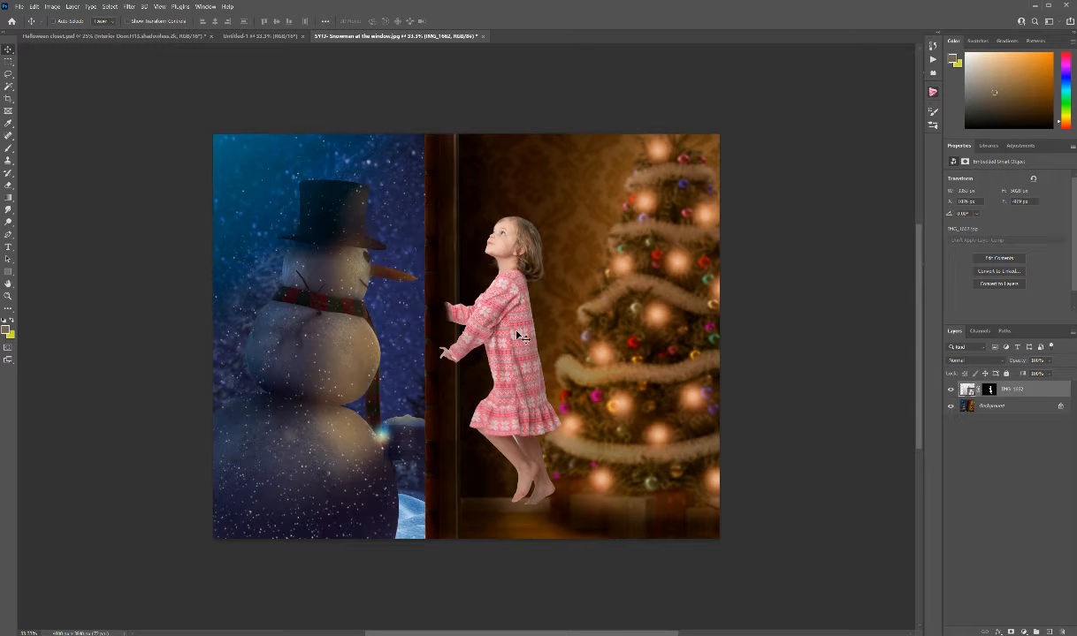
left_click_drag(519, 336, 546, 348)
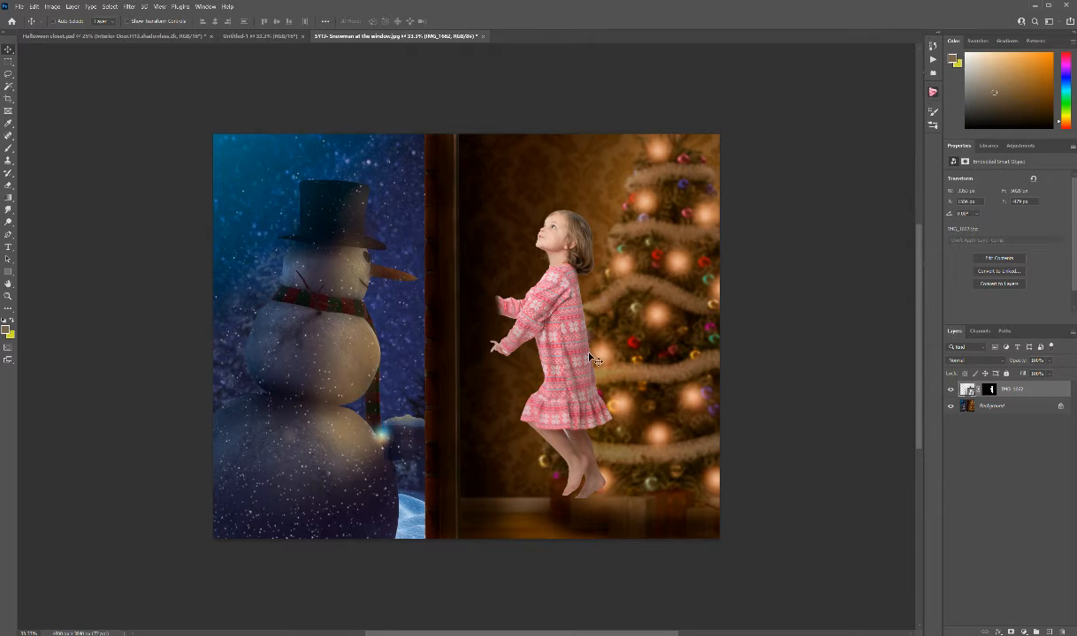
left_click_drag(570, 326, 521, 382)
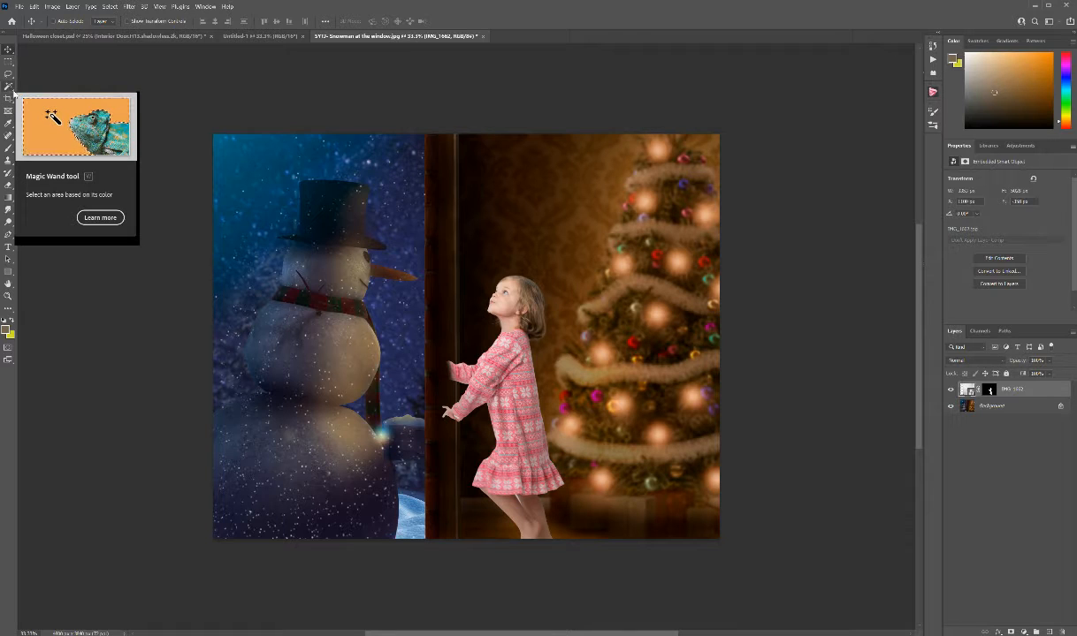
left_click(8, 88)
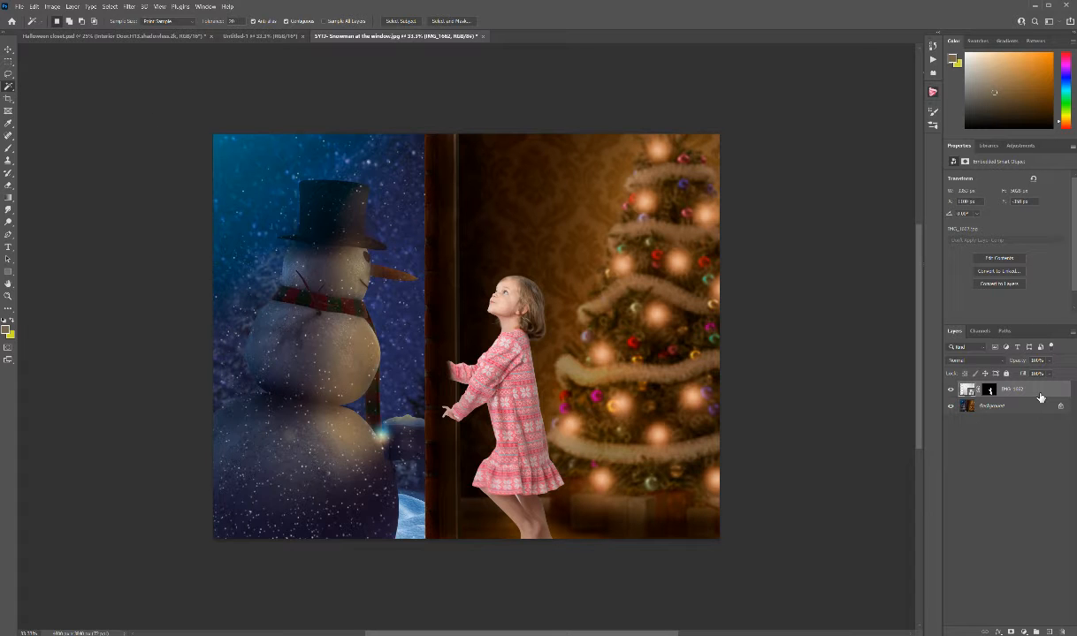
key("v")
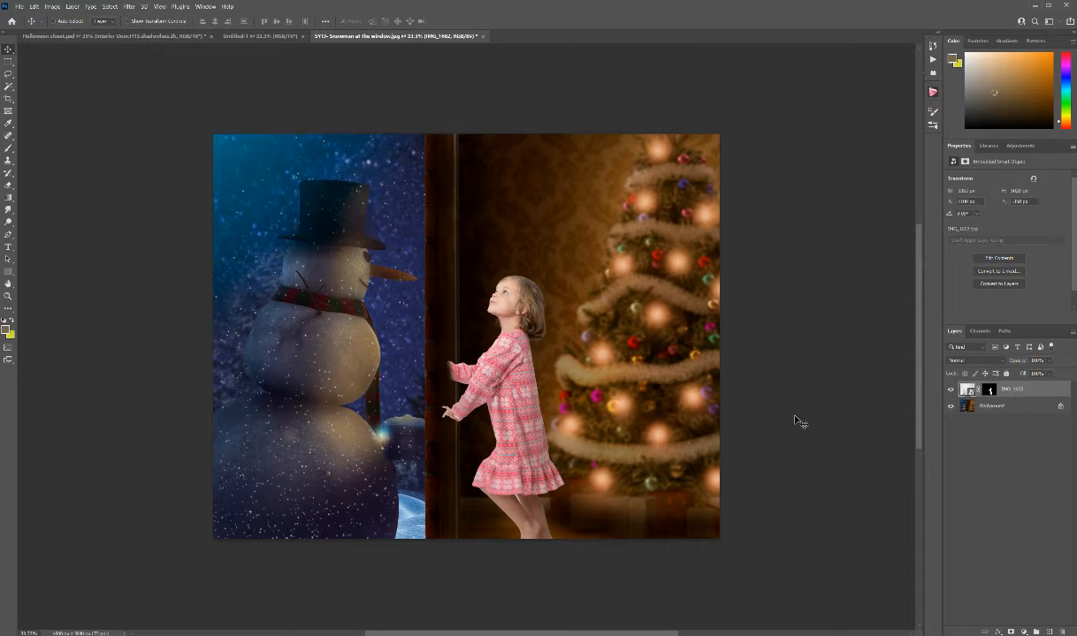
Step: Paint black on the girl's layer mask over the white gap between her legs, using a 12 px soft round brush
key("ctrl+1")
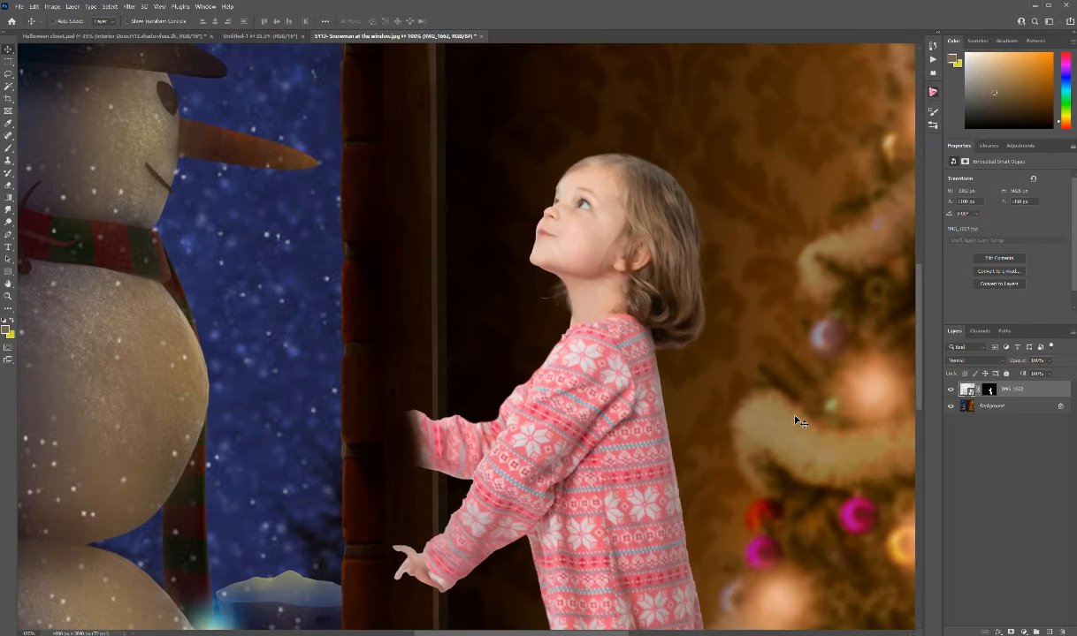
left_click_drag(588, 433, 481, 181)
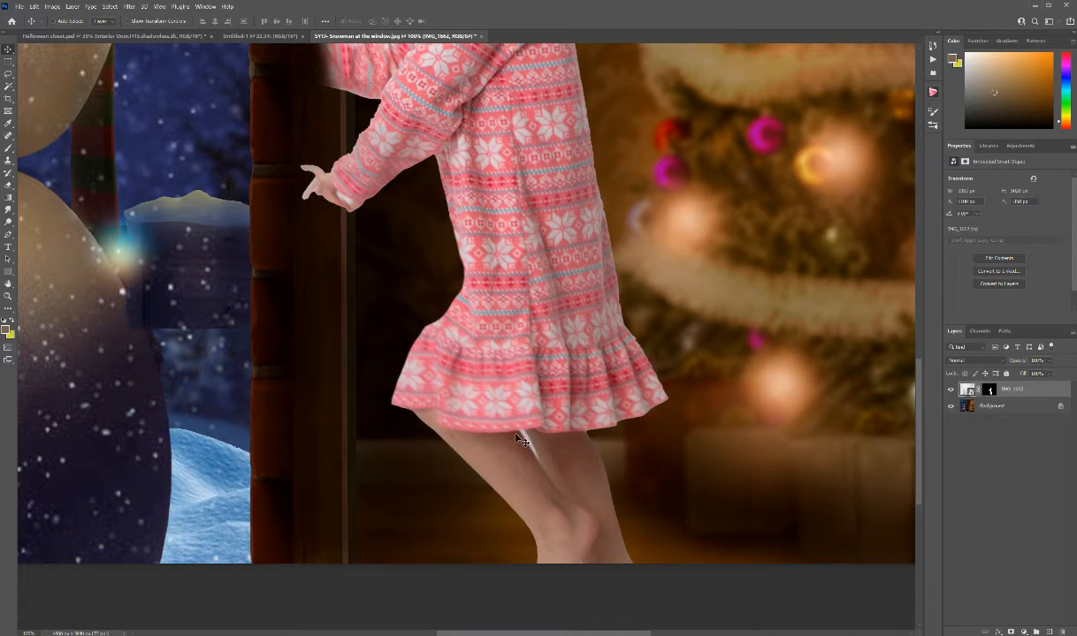
key("b")
left_click(990, 391)
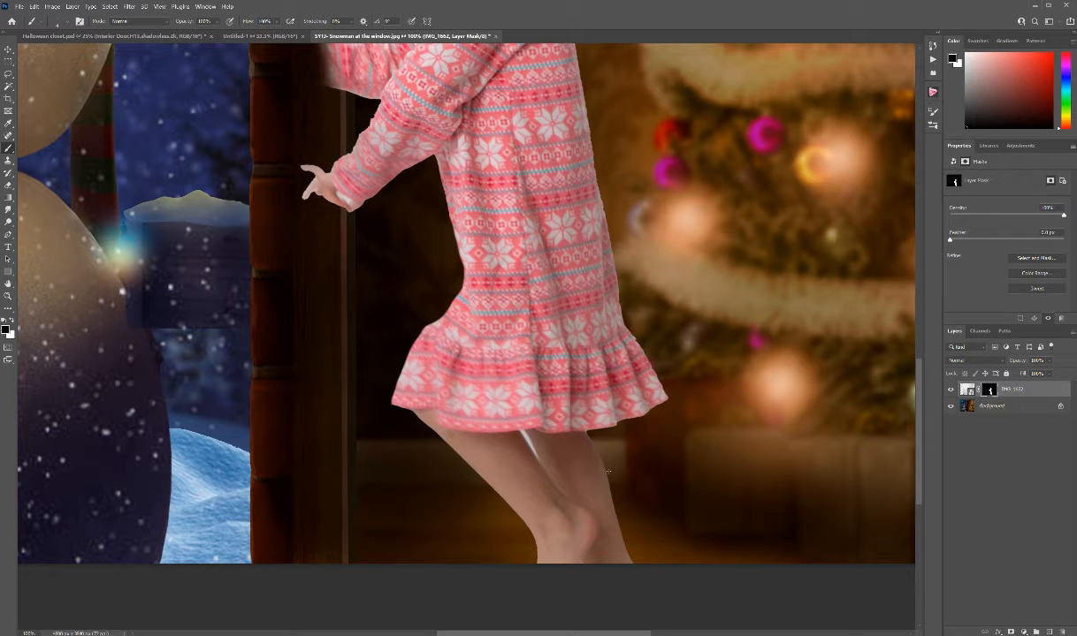
right_click(555, 423)
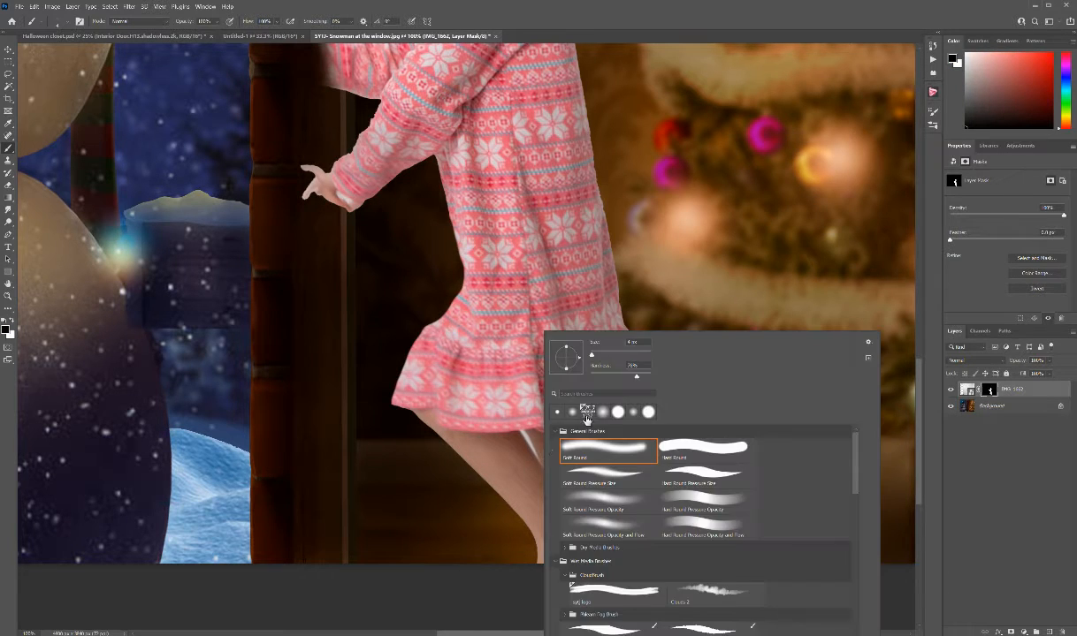
left_click_drag(591, 355, 597, 354)
left_click(593, 355)
left_click_drag(524, 433, 531, 446)
Step: Mask out the remaining white gap between the girl's legs with the brush at about 6 px and 40% hardness
right_click(531, 446)
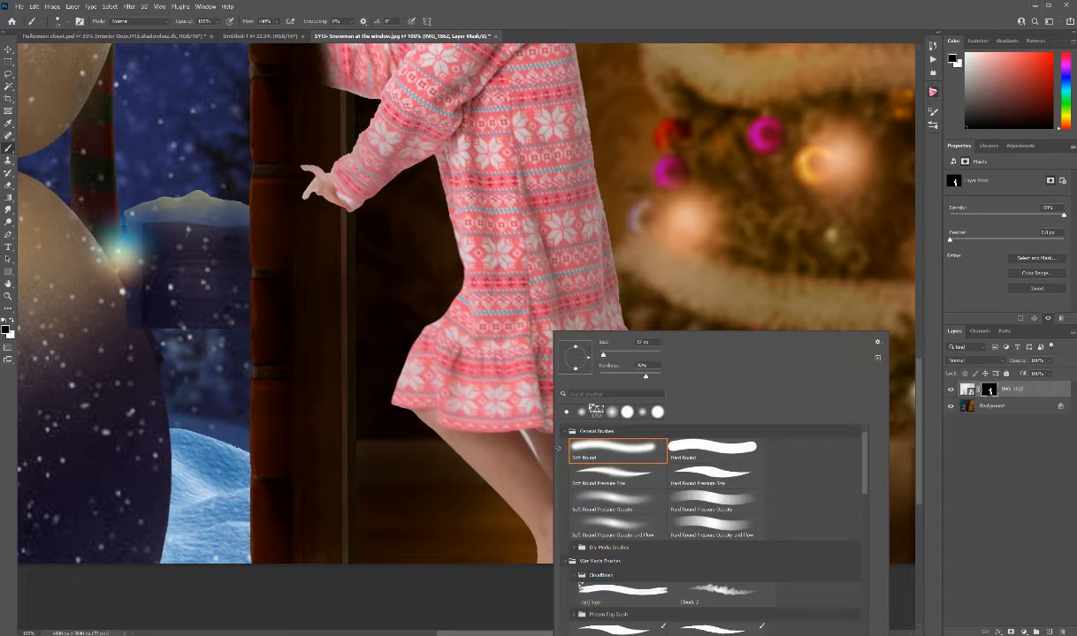
left_click(629, 377)
left_click_drag(602, 356, 602, 355)
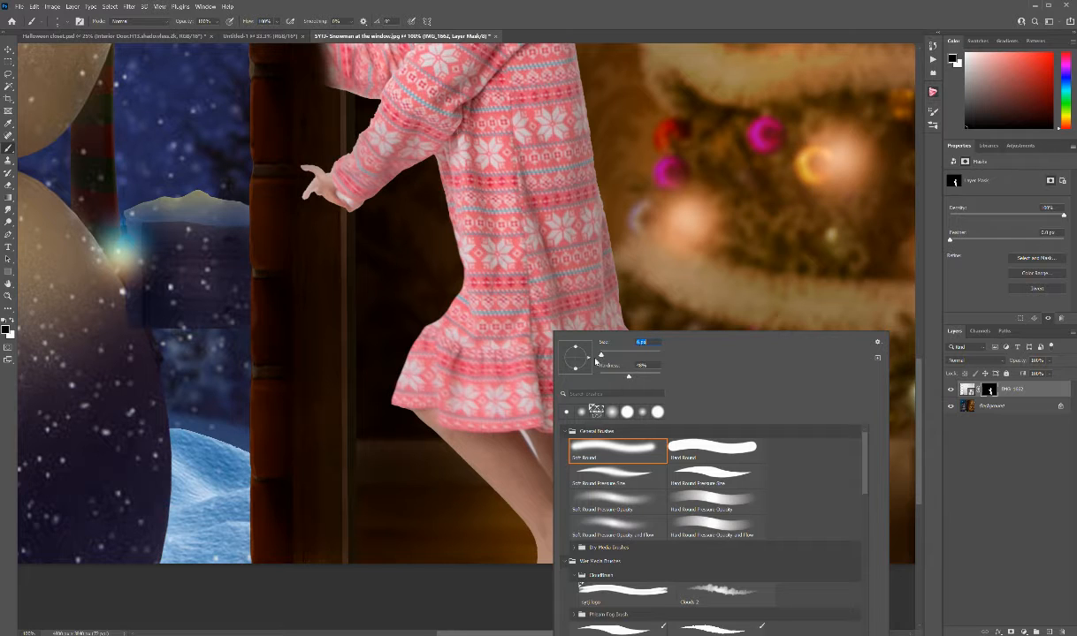
left_click(525, 432)
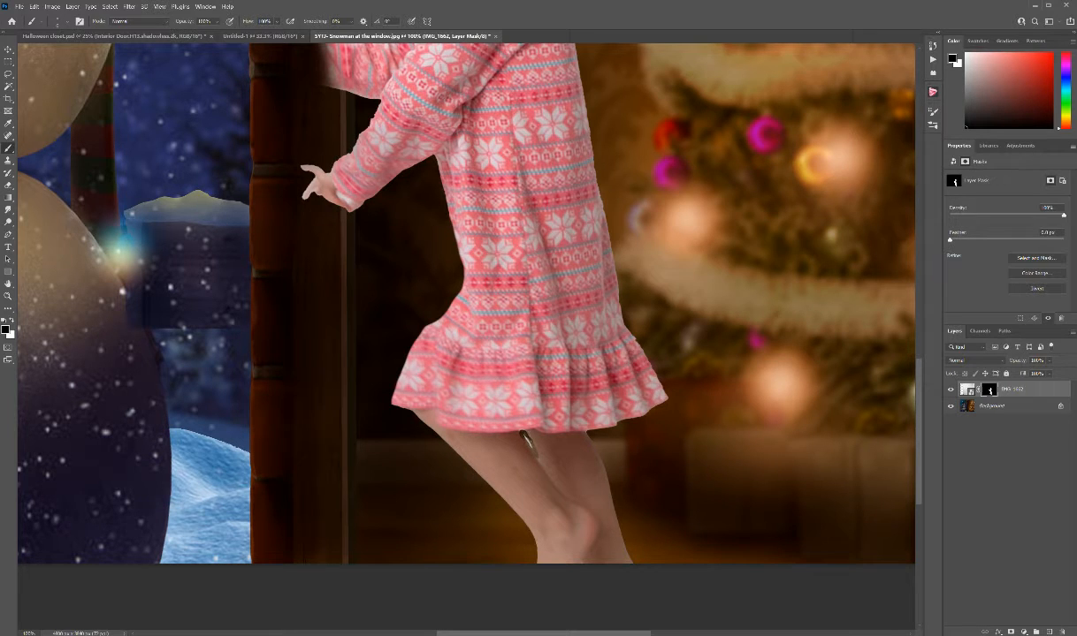
left_click_drag(528, 437, 533, 449)
key("x")
key("x")
key("x")
key("x")
key("x")
key("x")
key("x")
key("x")
key("x")
key("x")
key("ctrl+0")
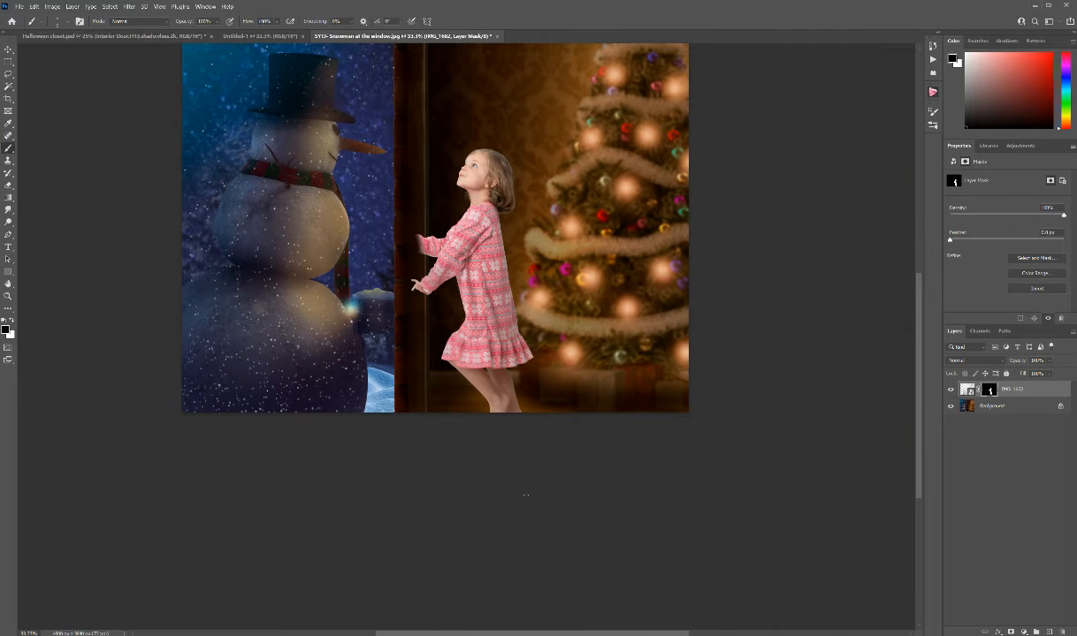
Step: Shift the girl slightly down and left so her hands overlap the dark window frame
key("v")
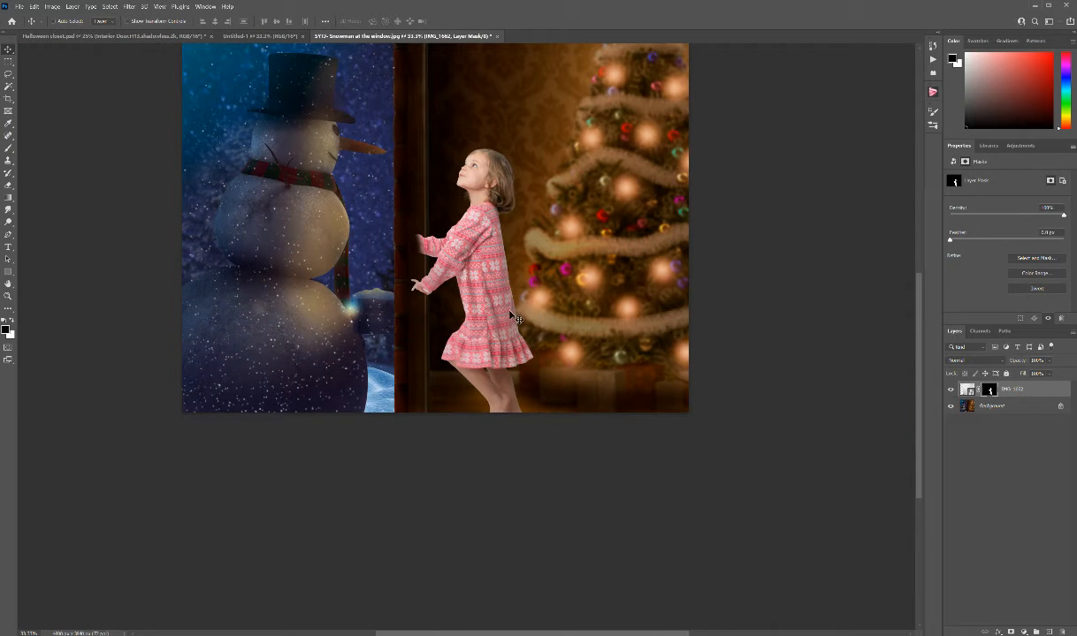
mouse_move(517, 319)
left_mouse_down()
mouse_move(501, 331)
mouse_move(521, 325)
mouse_move(508, 324)
left_mouse_up()
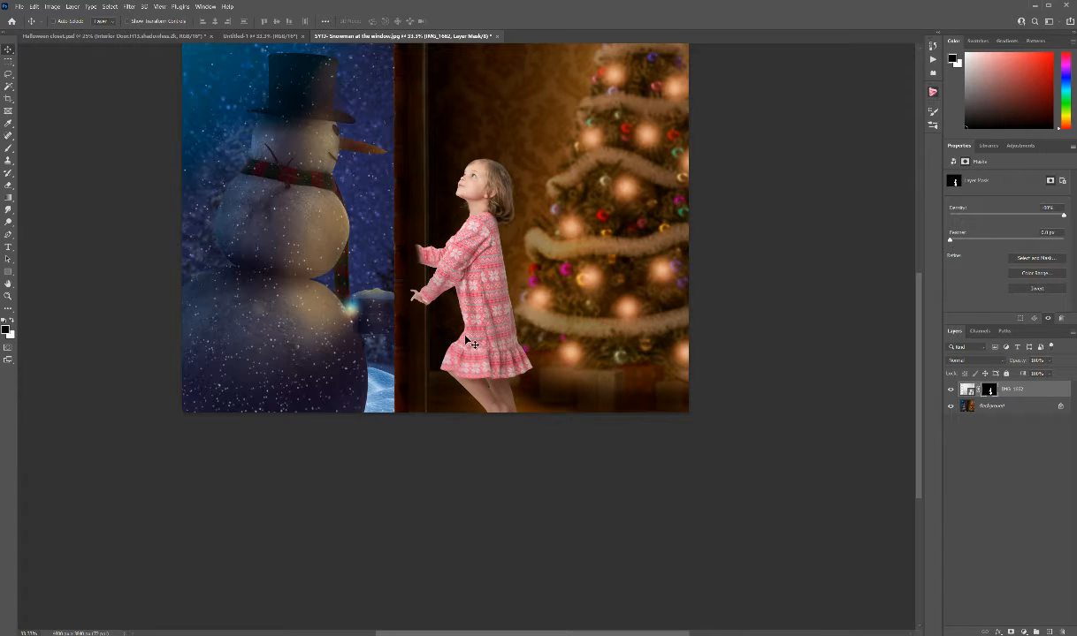
left_click_drag(445, 324, 468, 359)
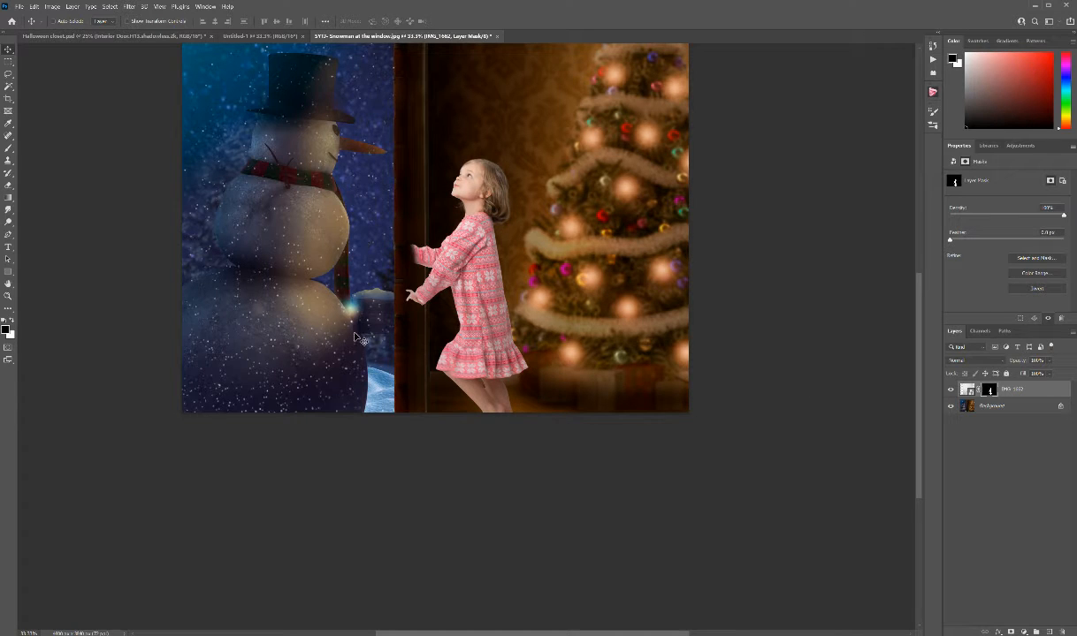
Step: Mask out the girl's hands over the window frame with a straight vertical stroke of a larger black brush
key("b")
right_click(614, 277)
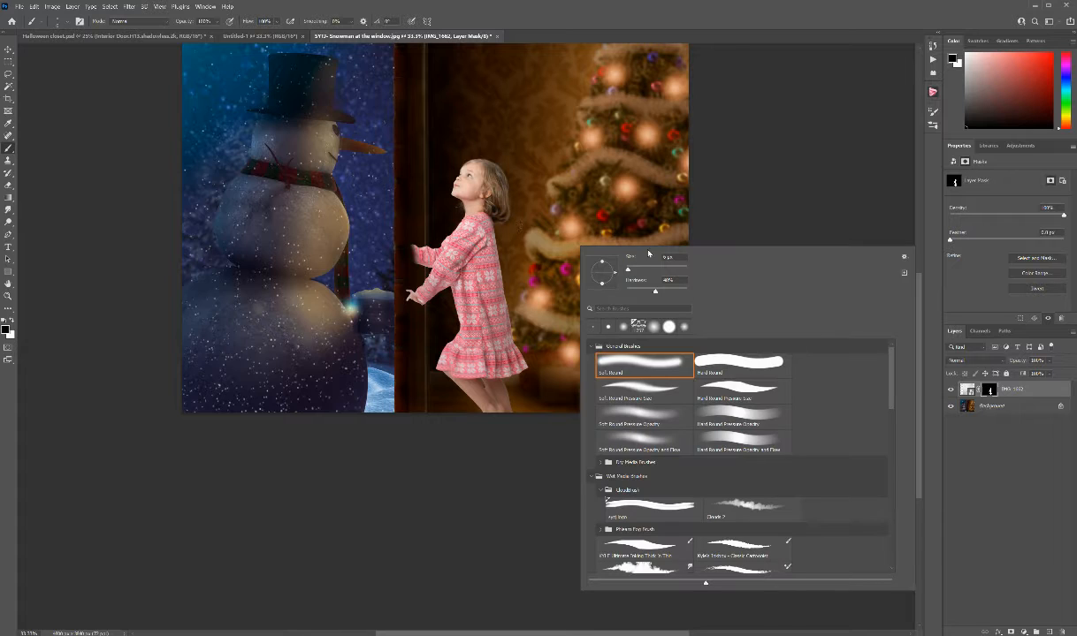
left_click(663, 268)
left_click(665, 269)
left_click(990, 392)
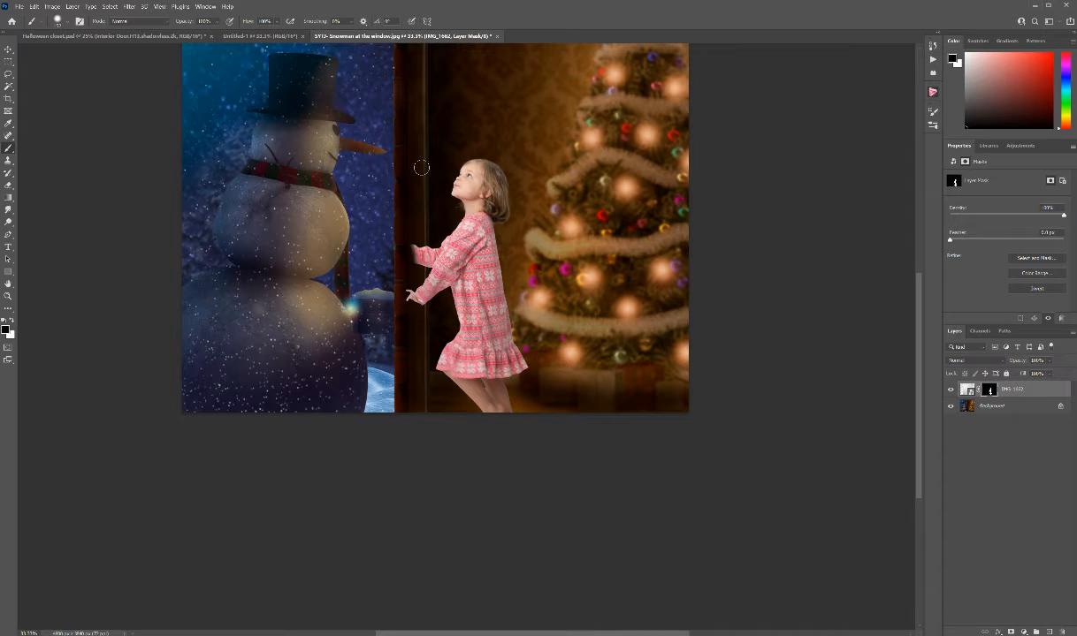
left_click(418, 337, "shift")
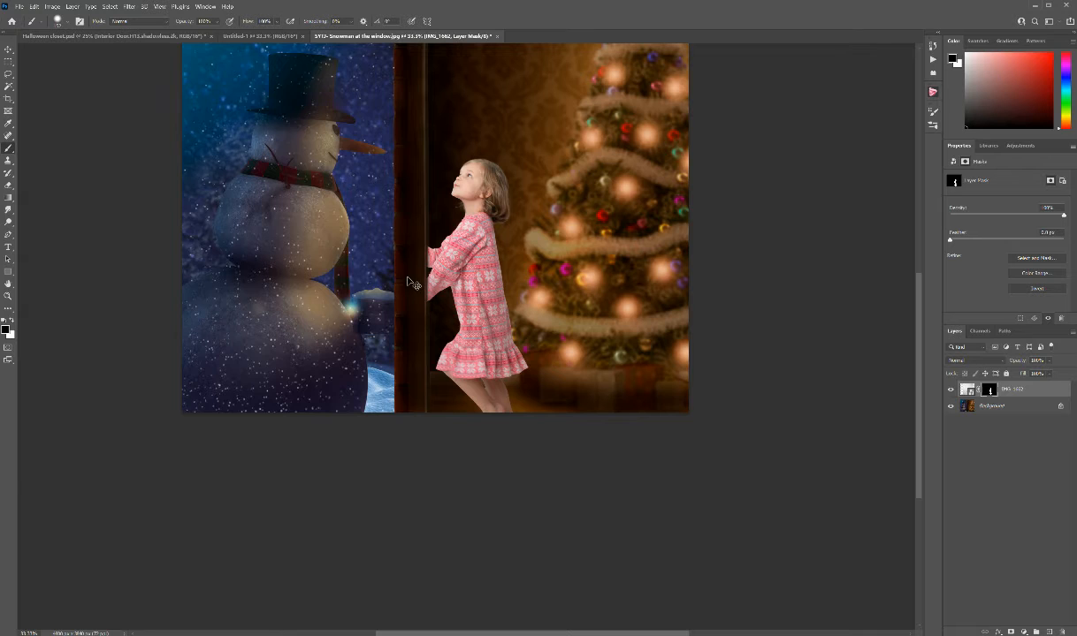
Step: Trim the girl's sleeves back to the frame's inner edge with another straight vertical stroke on her layer mask
scroll(406, 278, "up", 2)
scroll(407, 278, "up", 3)
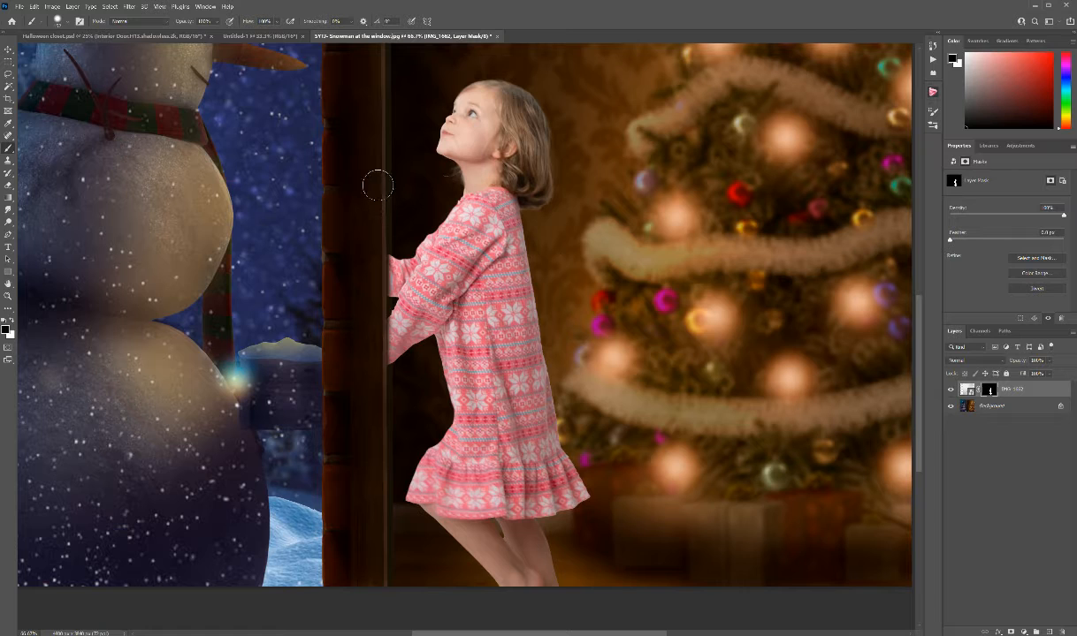
left_click(378, 430, "shift")
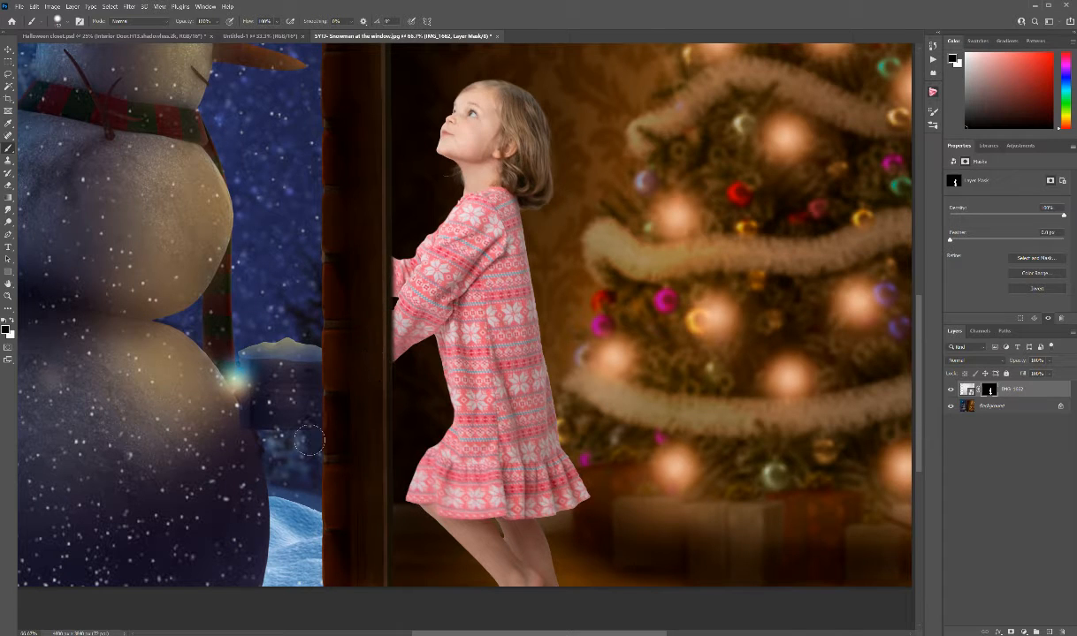
key("v")
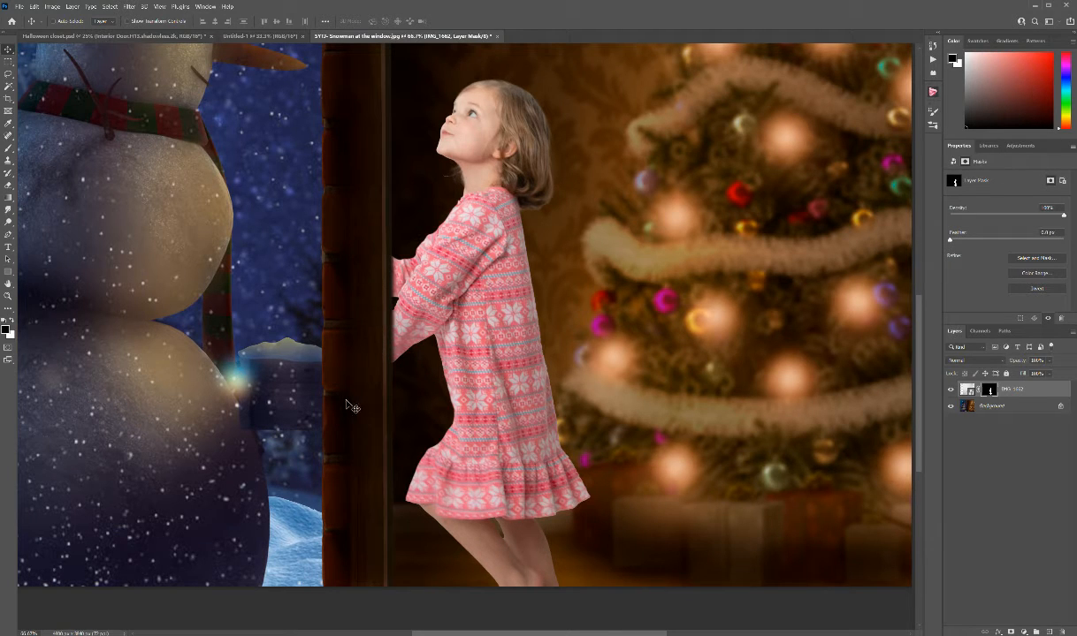
Step: Add a Brightness/Contrast adjustment clipped to the girl, with brightness about -75 and contrast about 28
key("ctrl+minus")
key("ctrl+minus")
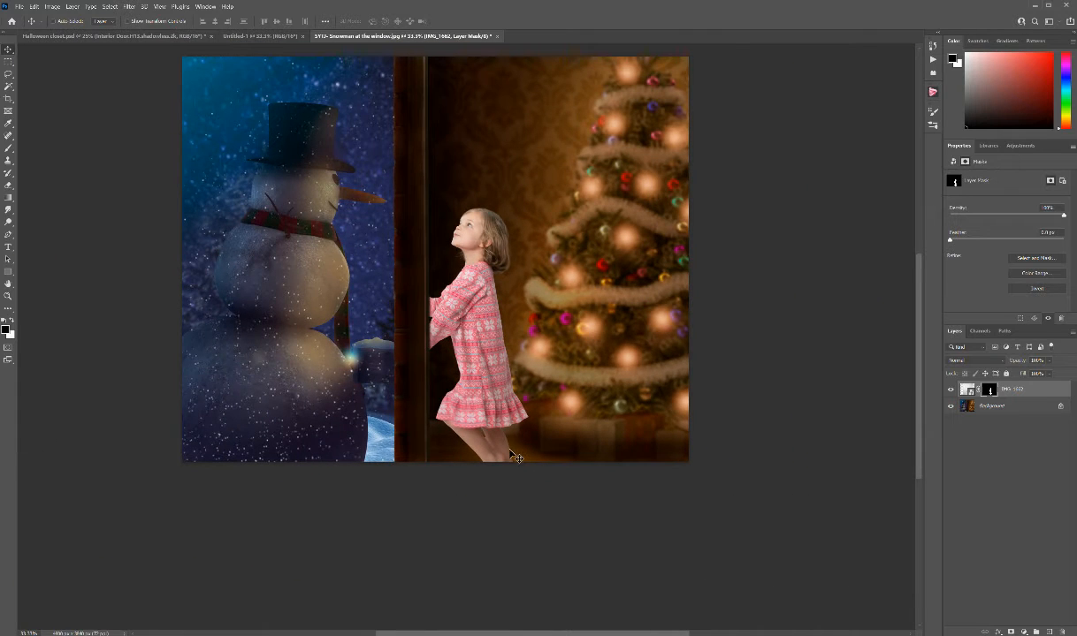
scroll(510, 461, "up", 4)
scroll(509, 462, "down", 3)
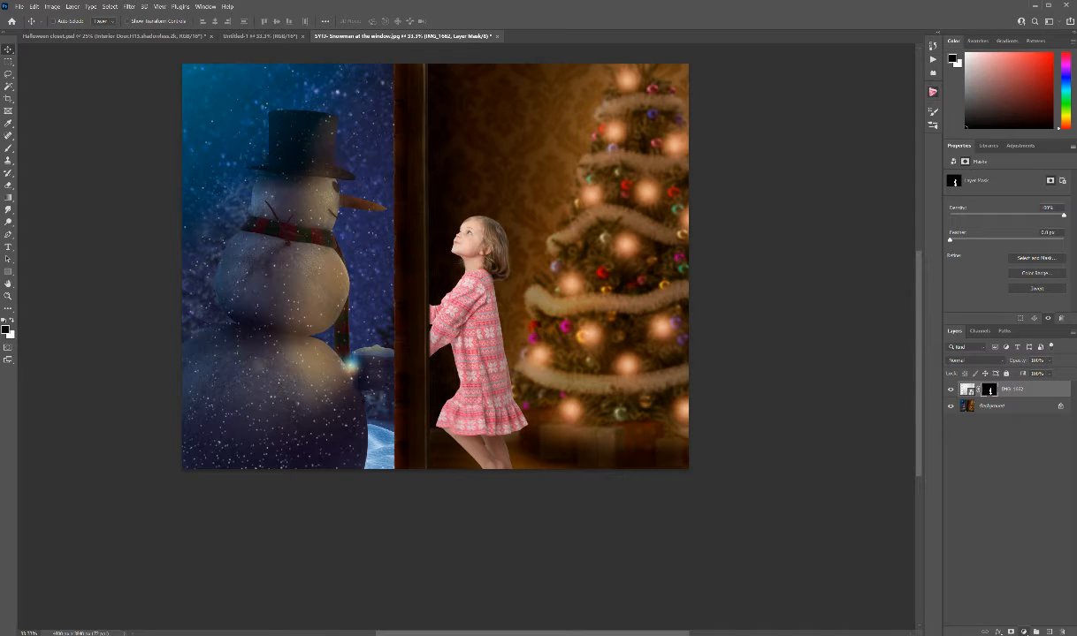
left_click(1053, 493)
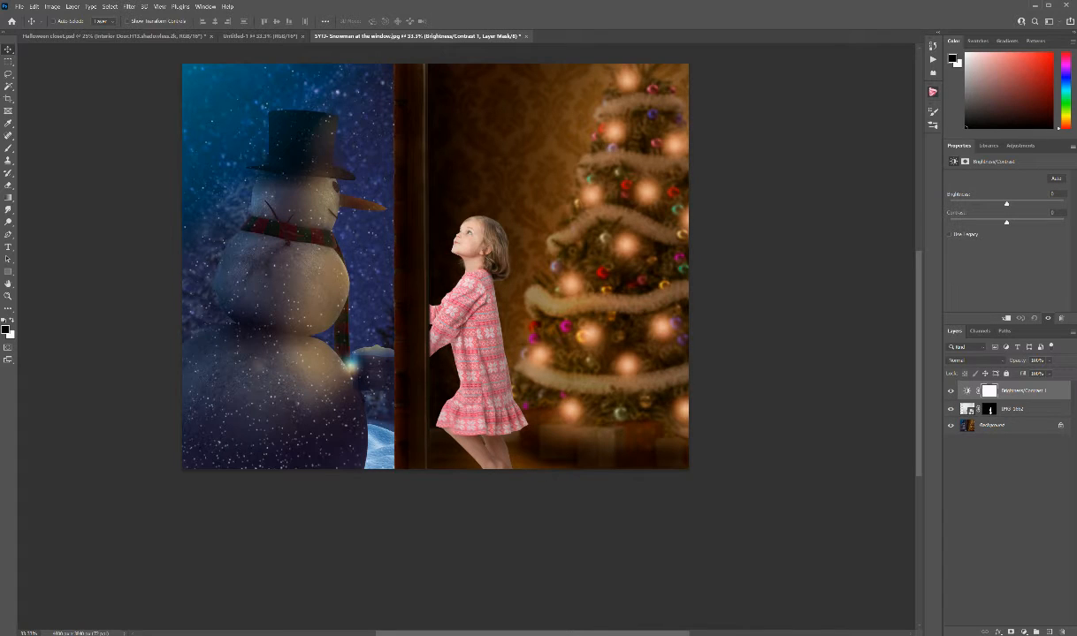
left_click(1006, 318)
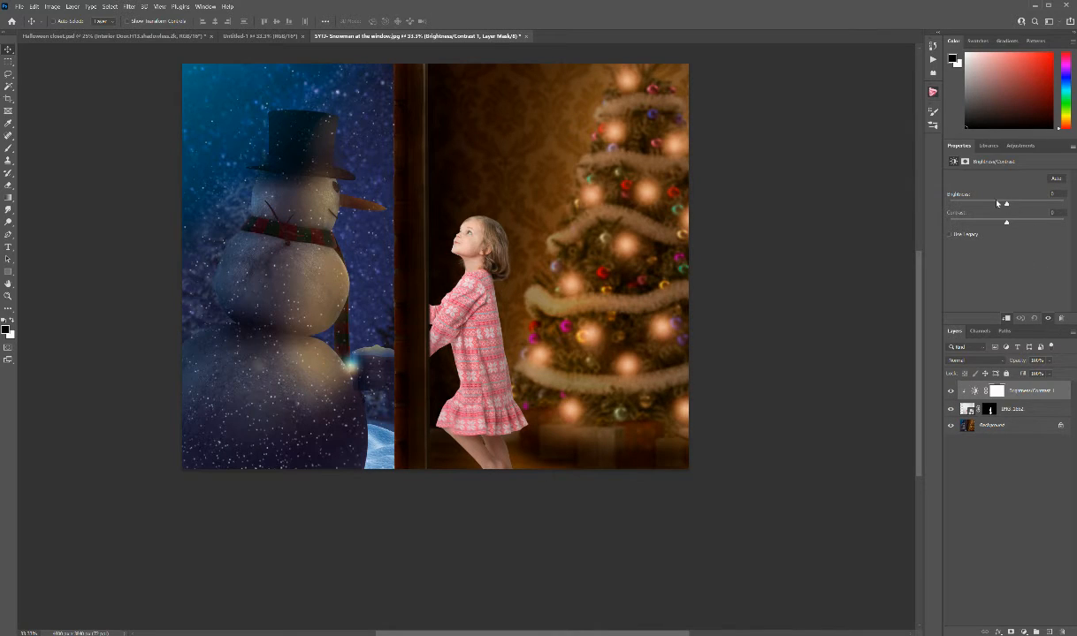
left_click_drag(999, 204, 1025, 222)
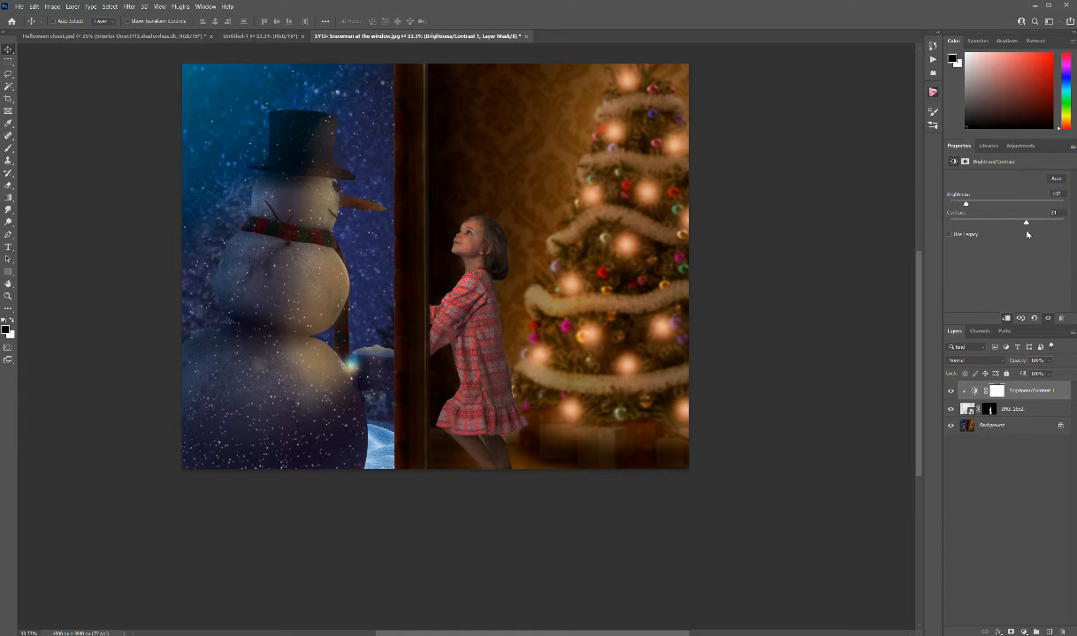
left_click_drag(965, 204, 978, 206)
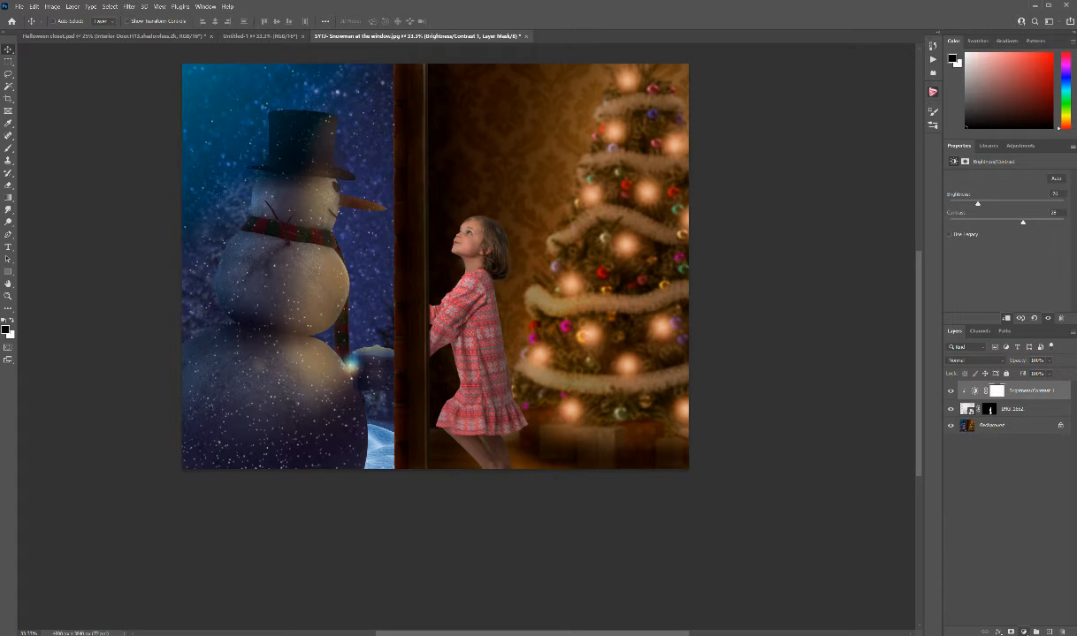
Step: Add a Color Balance adjustment clipped to the girl and shift the midtones toward yellow and red
left_click(1054, 533)
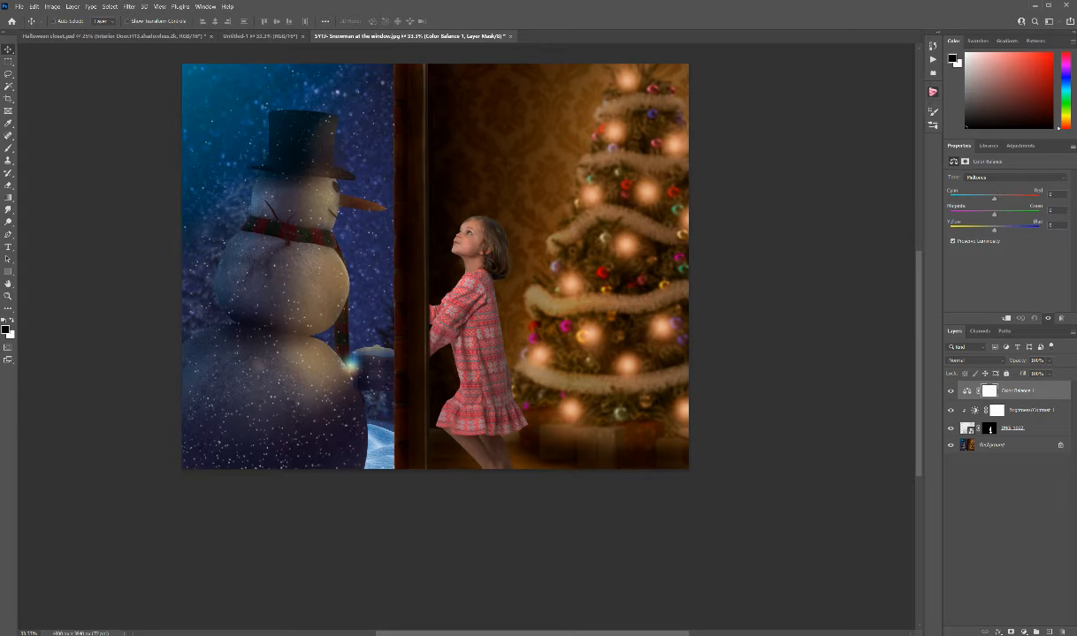
key("ctrl+alt+g")
left_click_drag(991, 234, 984, 235)
left_click_drag(981, 235, 983, 235)
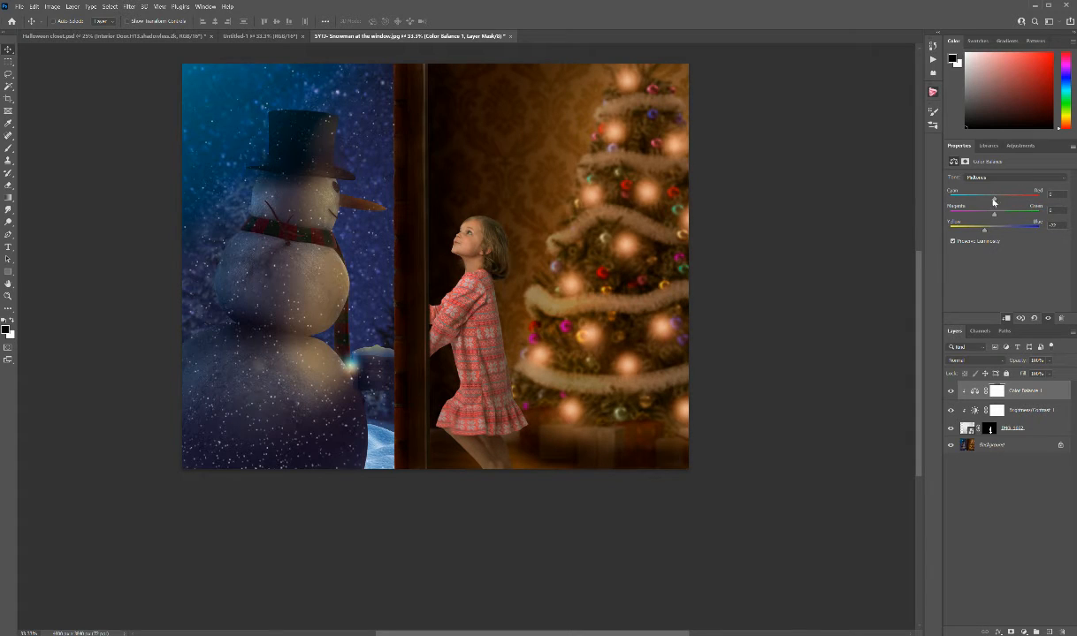
left_click_drag(997, 201, 1009, 200)
Step: Add a new empty layer above Color Balance, clip it to the girl, and set its blend mode to Multiply
left_click(1048, 632)
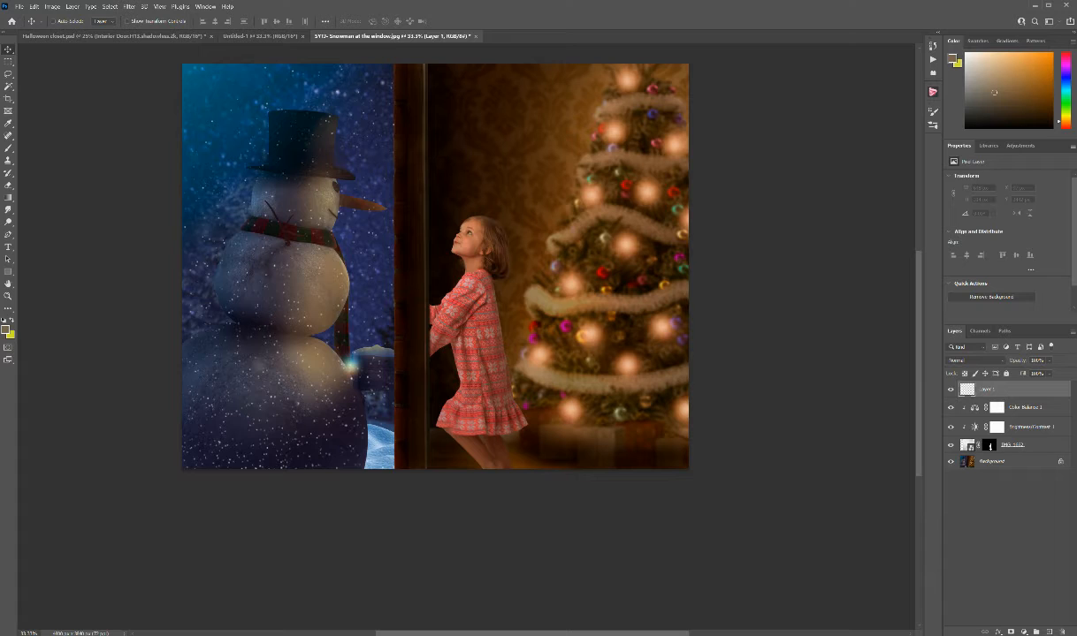
left_click(972, 398, "alt")
left_click(998, 363)
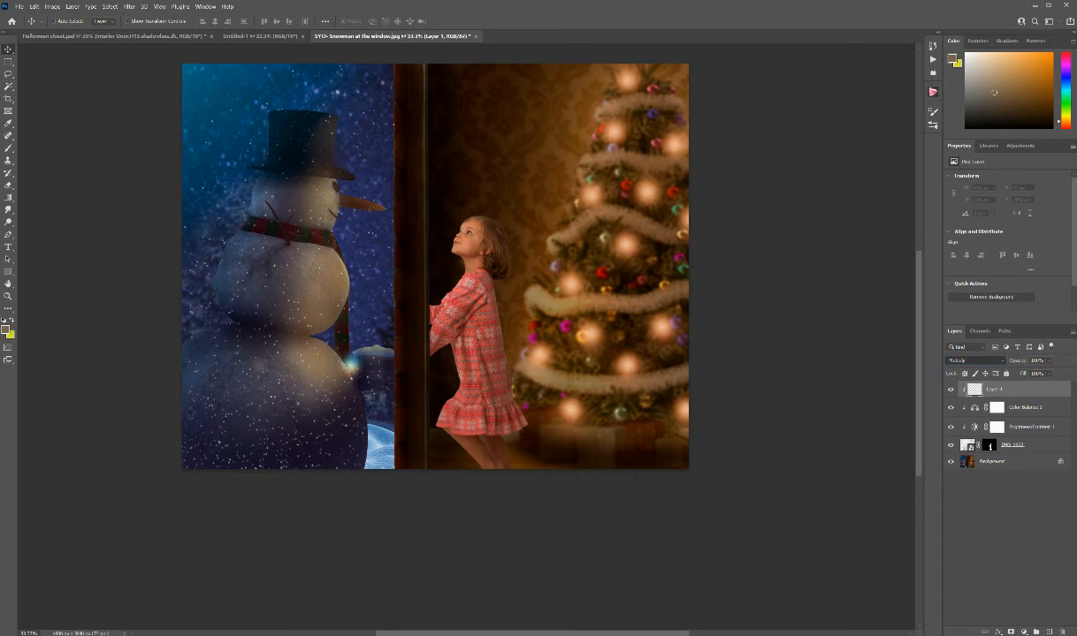
left_click(970, 399)
Step: Set up a smaller soft round brush with 0% hardness and sample the dress's light red as the paint colour
key("b")
right_click(599, 311)
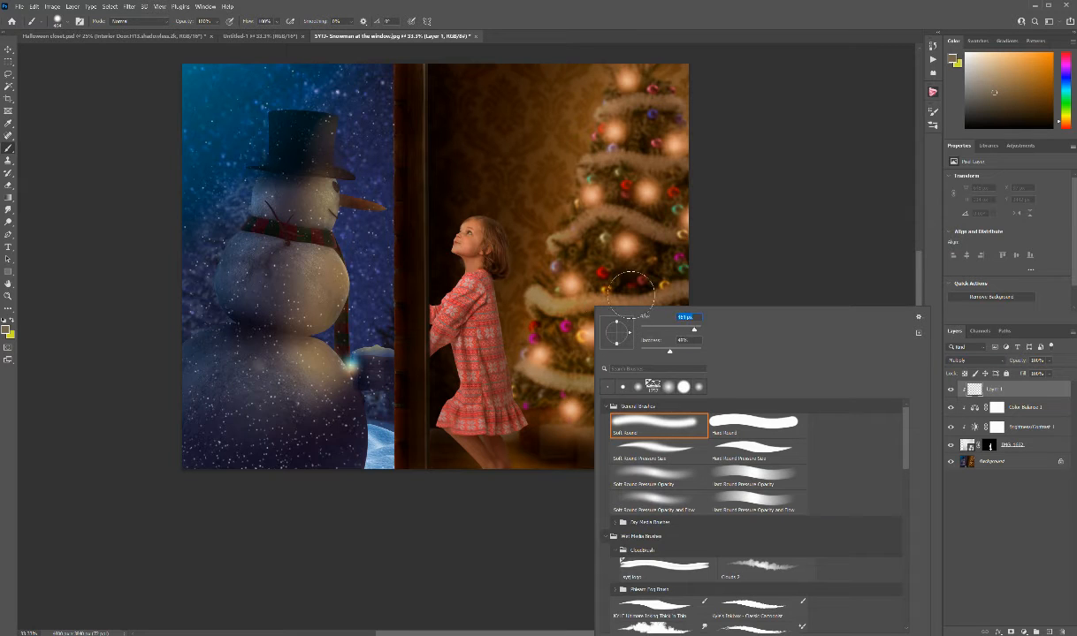
left_click(444, 343)
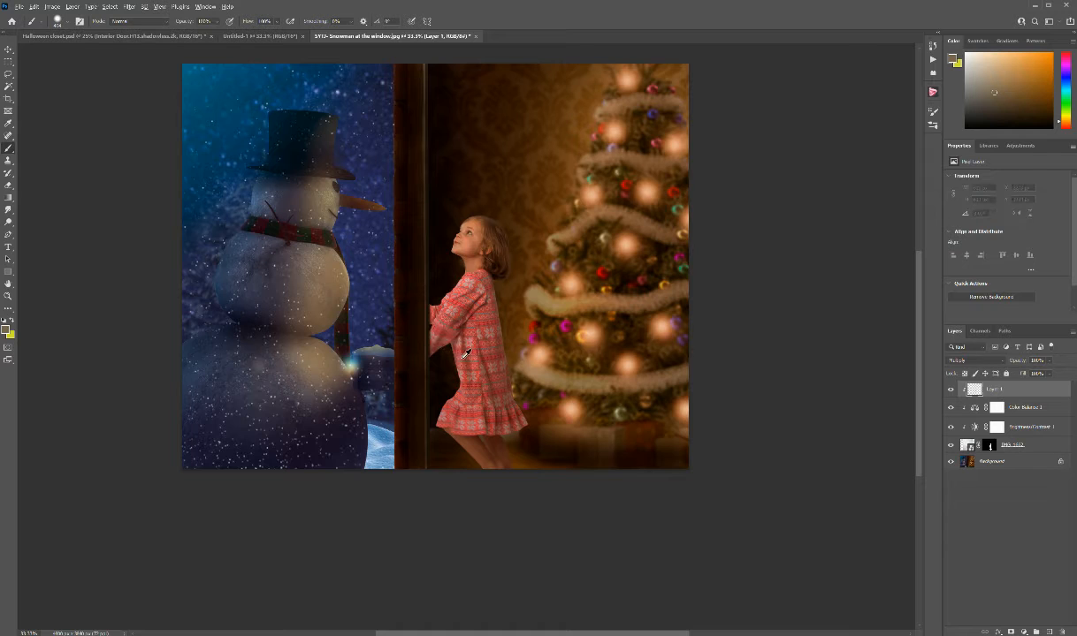
left_click(464, 353, "alt")
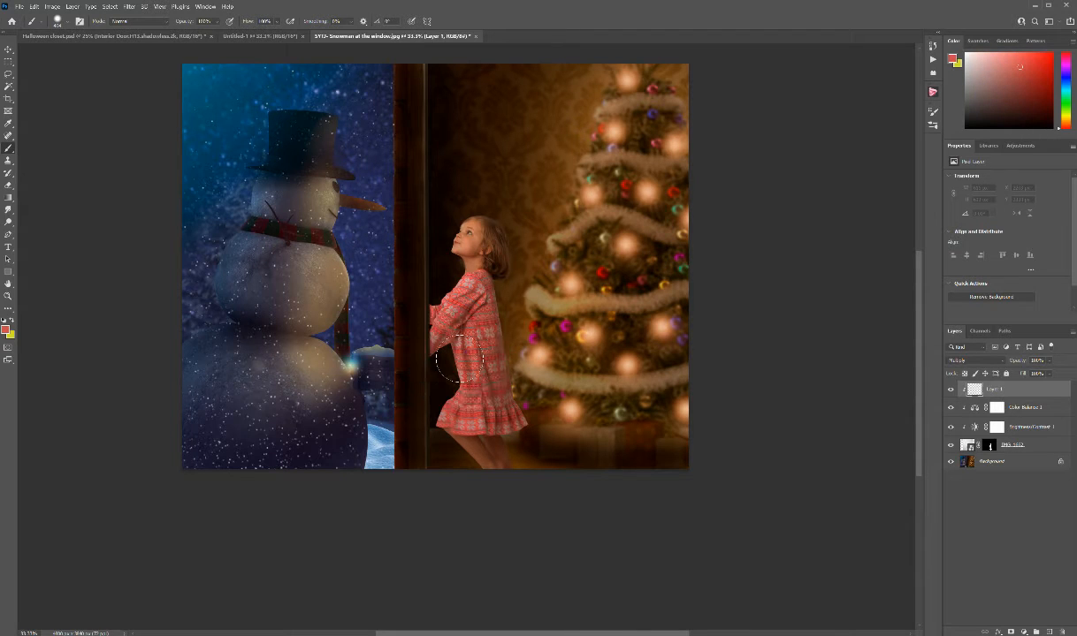
right_click(464, 345)
left_click_drag(533, 376, 501, 377)
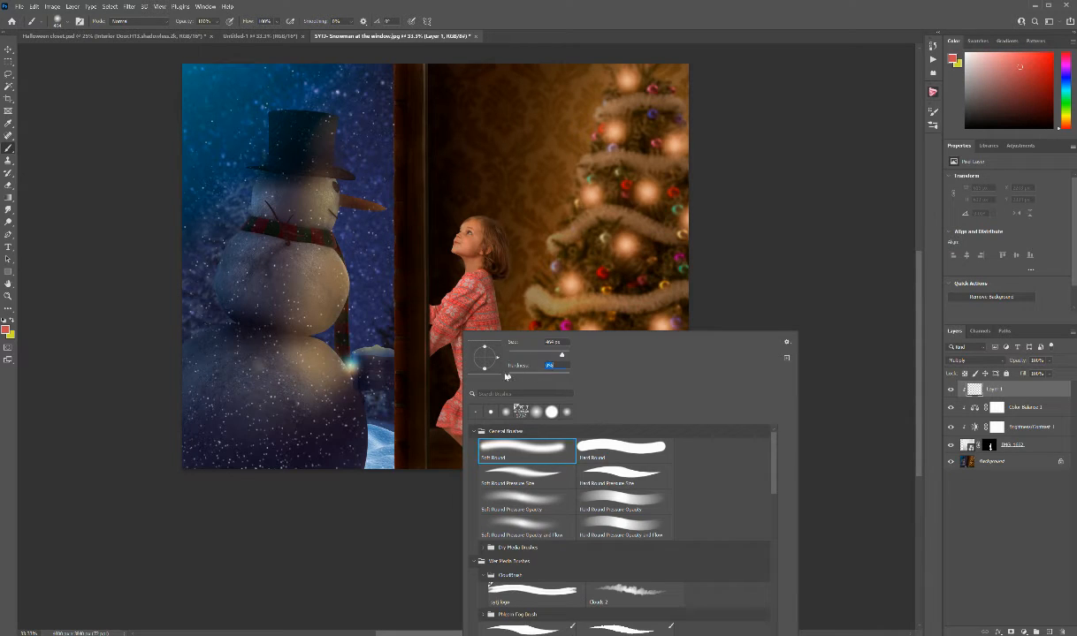
left_click(557, 354)
key("Return")
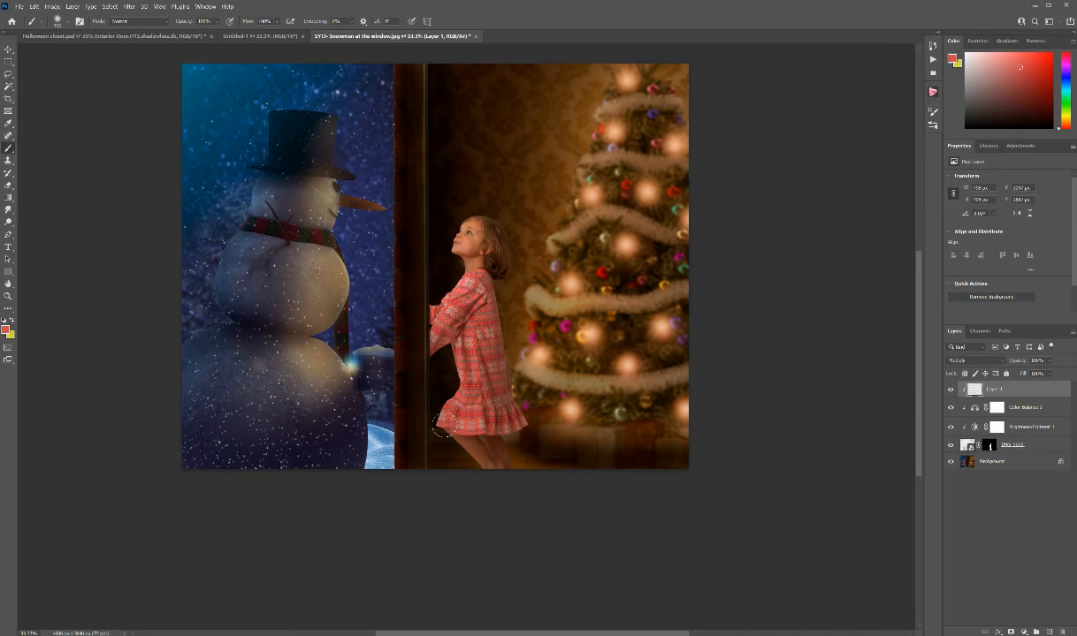
Step: Paint low-opacity shading over the girl's dress, sleeves and legs on the Multiply layer, sampling darker tones from the image
mouse_move(474, 394)
left_mouse_down()
mouse_move(437, 411)
mouse_move(446, 414)
mouse_move(451, 355)
mouse_move(464, 397)
left_mouse_up()
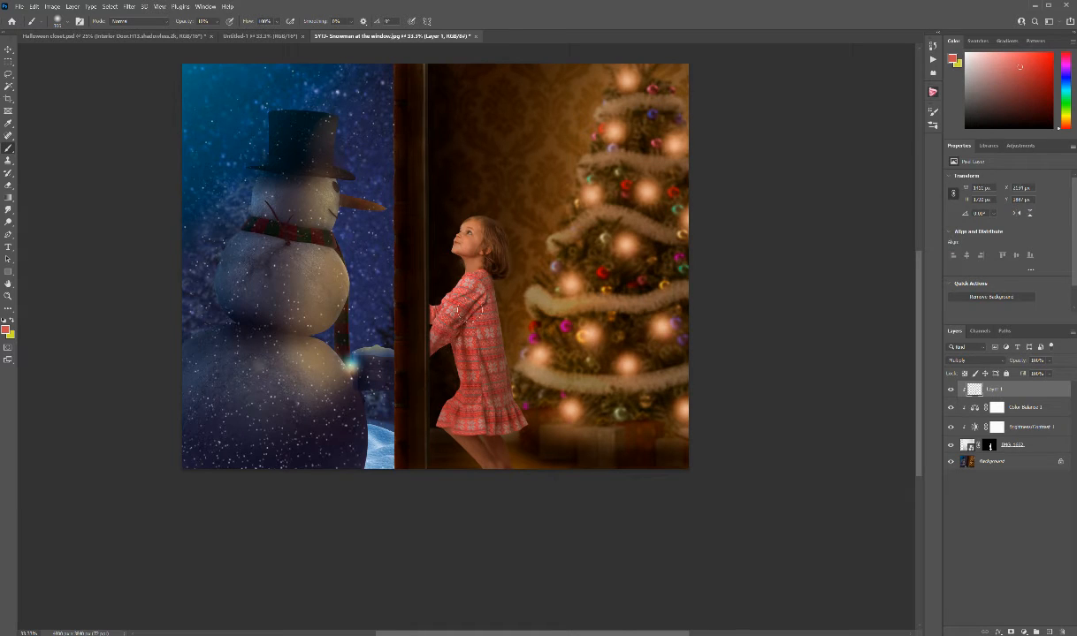
left_click_drag(461, 328, 425, 368)
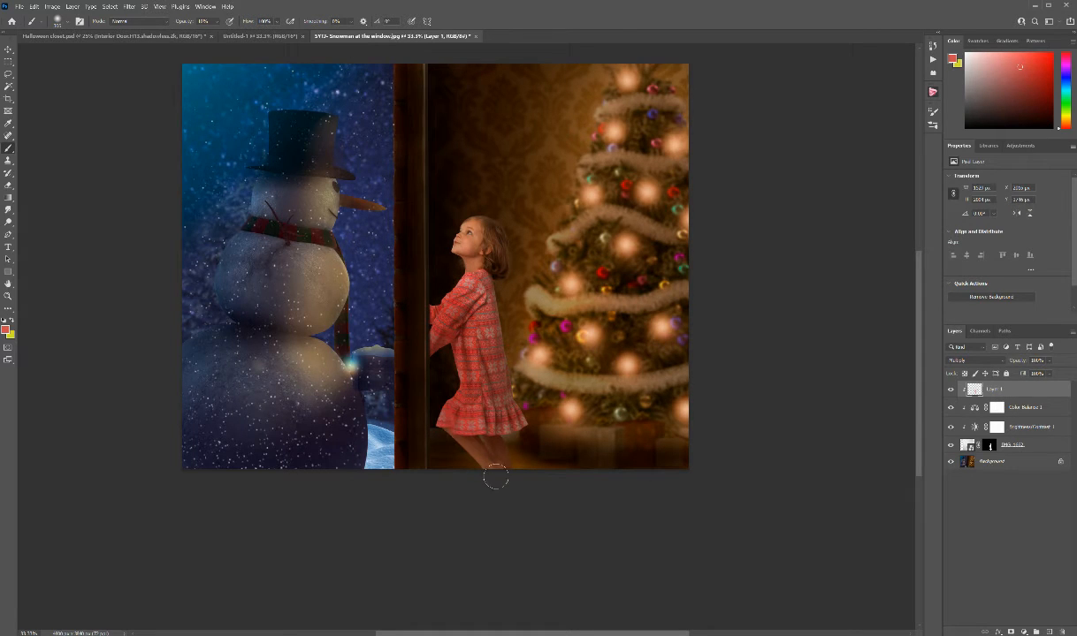
left_click(459, 431, "alt")
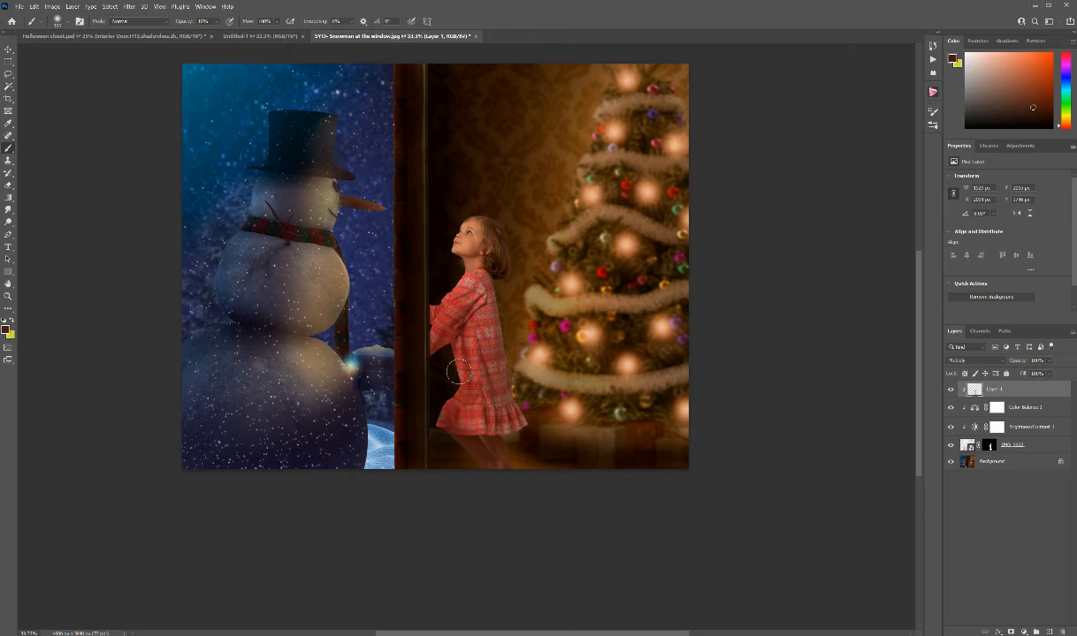
left_click(424, 320, "alt")
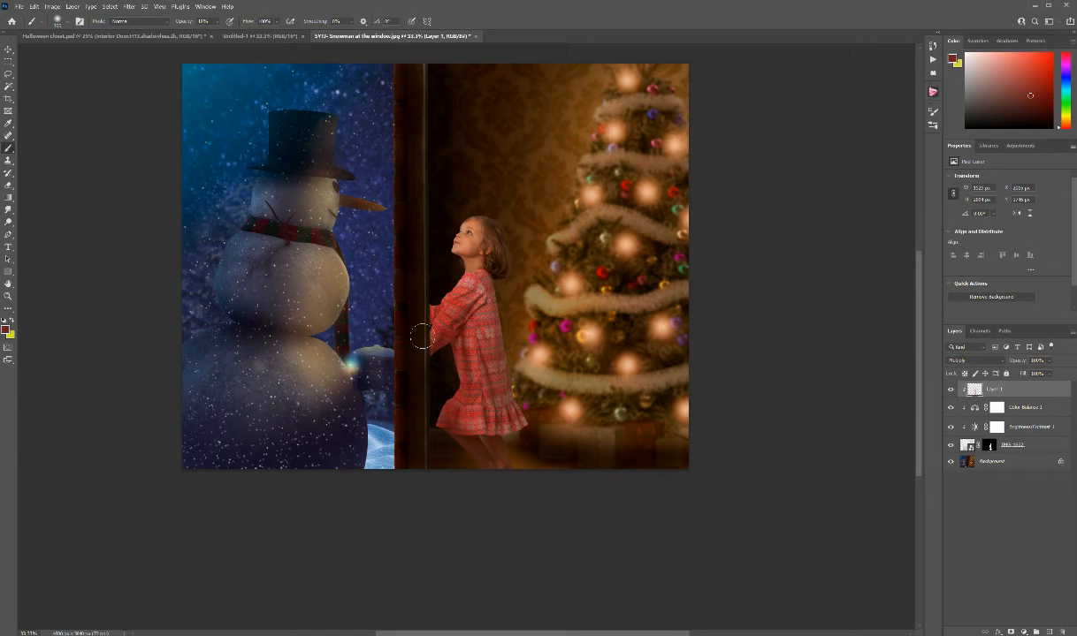
left_click(473, 286, "alt")
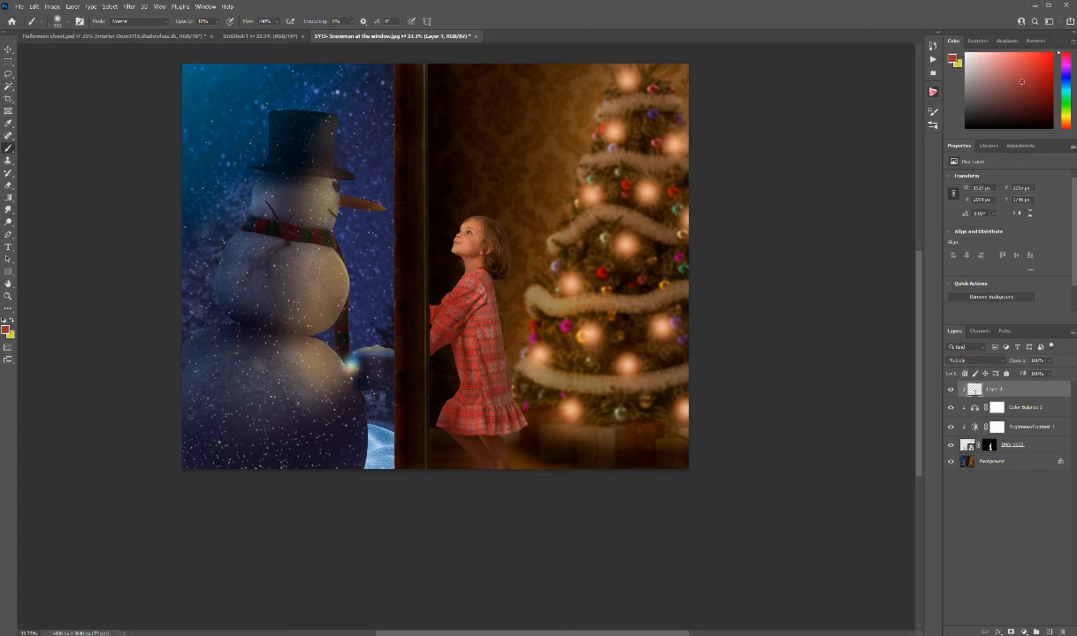
Step: Add a second empty layer above the shading layer, clip it to the girl, and set its blend mode to Multiply
key("ctrl+shift+alt+n")
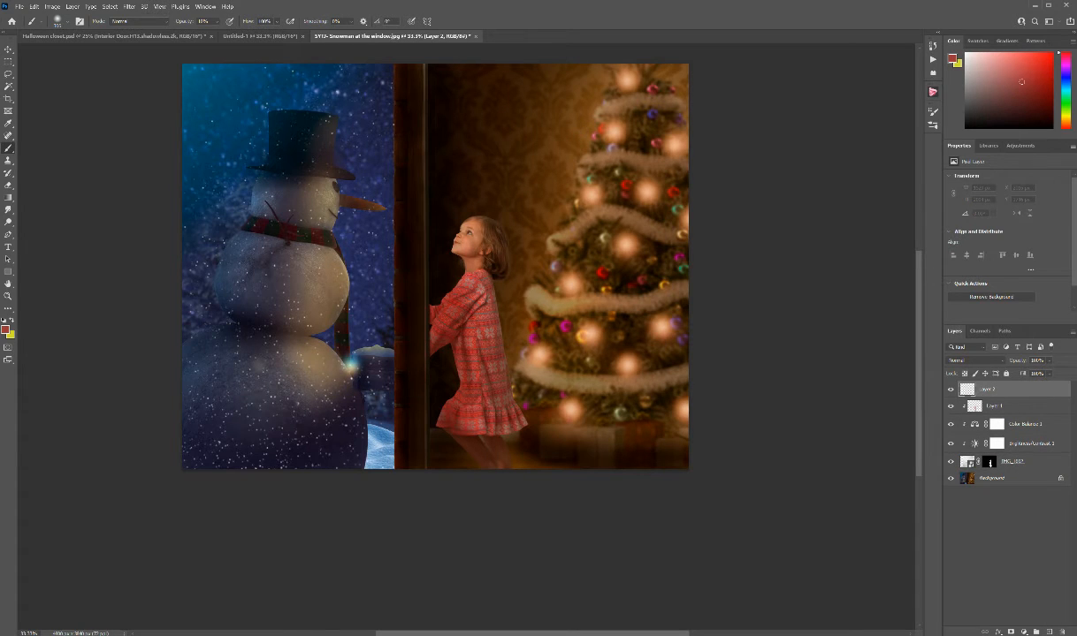
key("ctrl+alt+g")
left_click(977, 362)
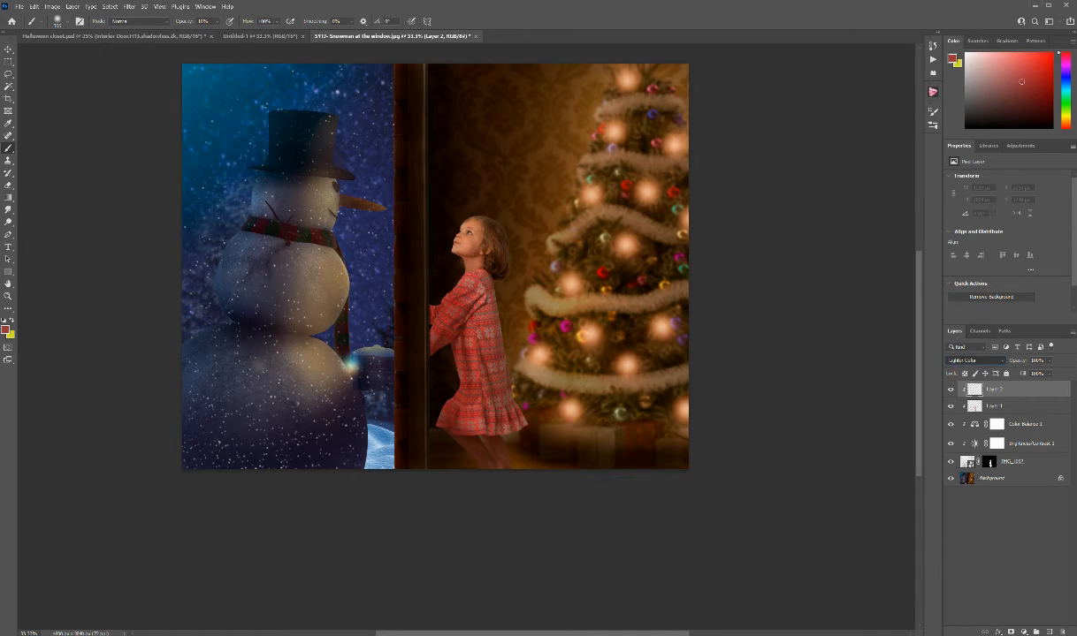
scroll(975, 361, "up", 1)
scroll(975, 360, "down", 5)
left_click(967, 400)
Step: Sample a darker red and deepen the shadows on the front of the dress, the sleeve, the hem and the legs
left_click(436, 382, "alt")
mouse_move(459, 391)
left_mouse_down()
mouse_move(447, 397)
mouse_move(457, 389)
mouse_move(422, 345)
mouse_move(426, 309)
mouse_move(446, 329)
mouse_move(442, 369)
mouse_move(427, 331)
mouse_move(453, 342)
mouse_move(417, 332)
mouse_move(435, 316)
mouse_move(423, 329)
mouse_move(439, 353)
mouse_move(424, 325)
mouse_move(442, 326)
mouse_move(426, 359)
mouse_move(426, 394)
mouse_move(431, 315)
mouse_move(421, 365)
mouse_move(475, 305)
mouse_move(422, 333)
mouse_move(417, 298)
mouse_move(423, 330)
mouse_move(435, 304)
mouse_move(433, 320)
left_mouse_up()
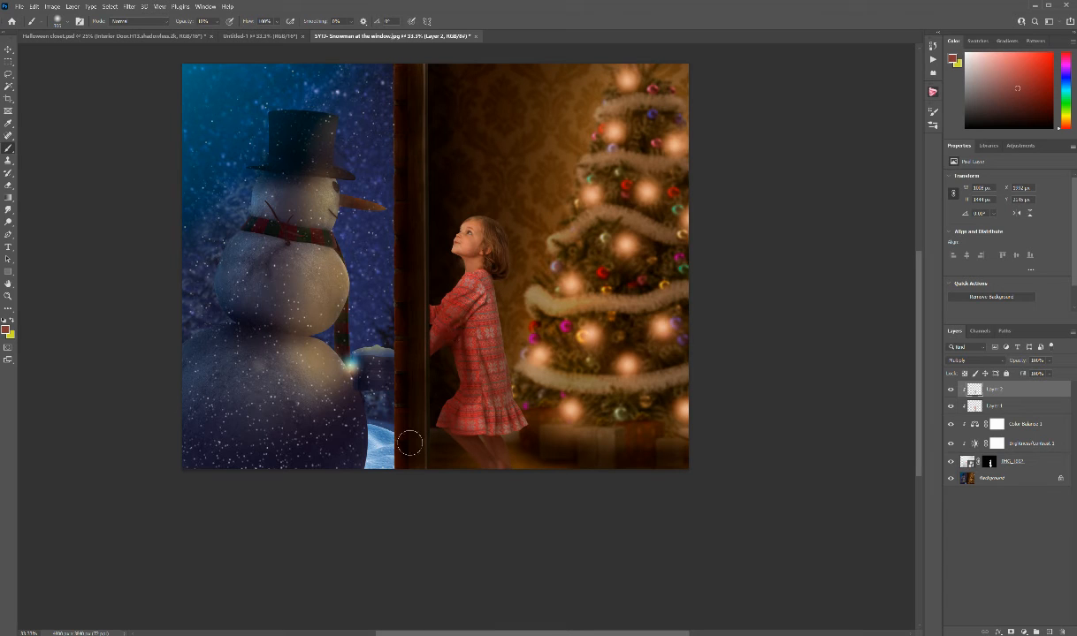
mouse_move(462, 426)
left_mouse_down()
mouse_move(524, 447)
mouse_move(475, 421)
left_mouse_up()
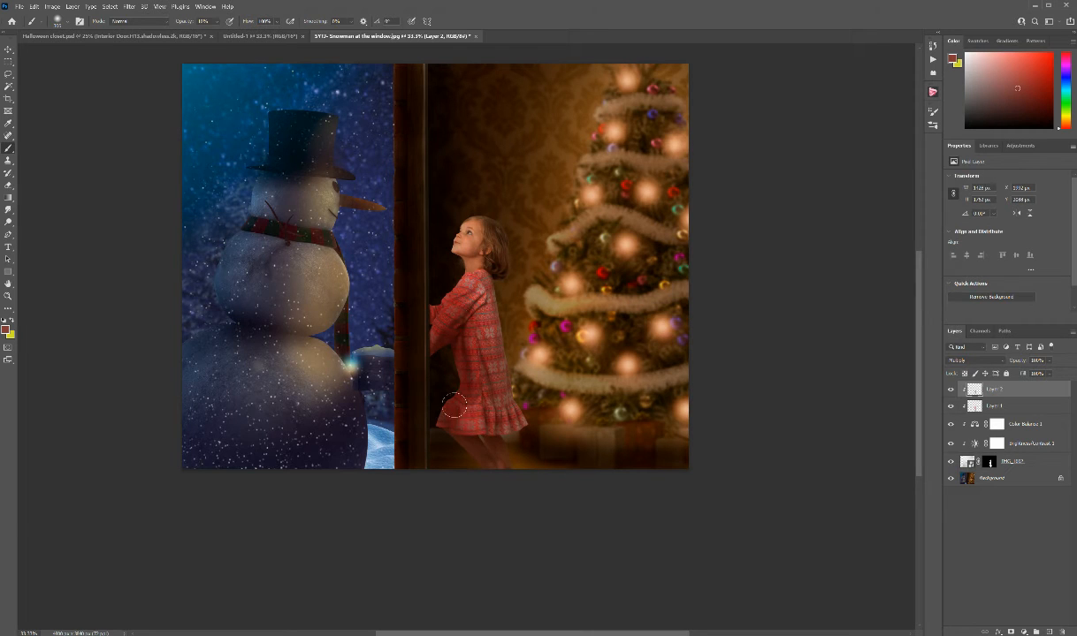
left_click_drag(432, 400, 533, 433)
left_click_drag(484, 463, 460, 439)
Step: Add a third clipped Multiply layer and paint more shadow on the girl's sleeve and down the skirt
left_click(1049, 632)
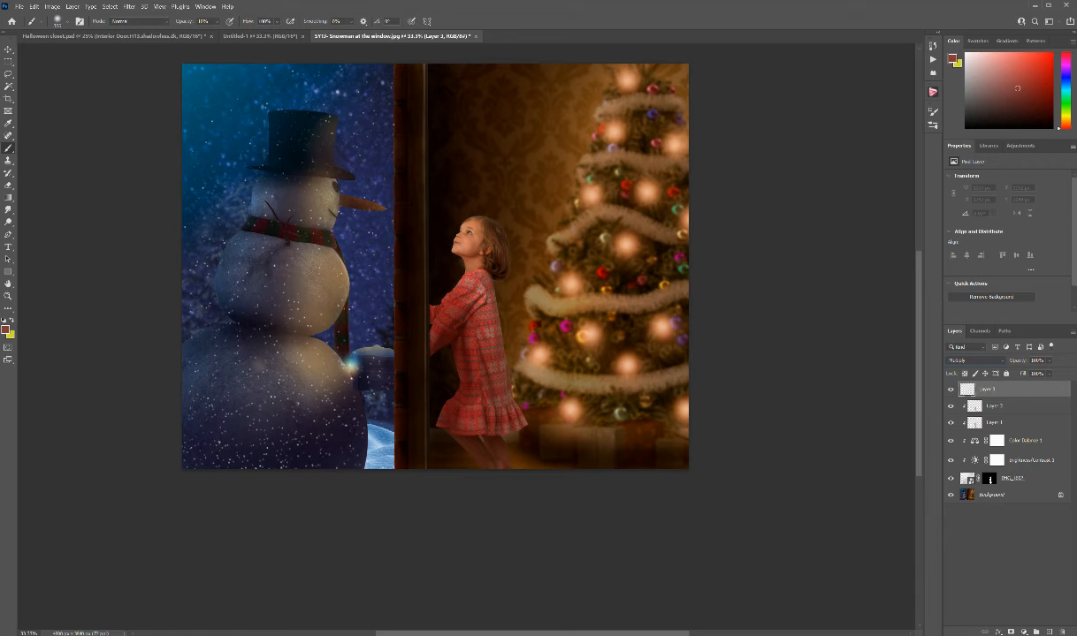
key("ctrl+alt+g")
mouse_move(459, 333)
left_mouse_down()
mouse_move(454, 323)
mouse_move(444, 342)
mouse_move(437, 335)
mouse_move(454, 328)
mouse_move(423, 340)
mouse_move(441, 418)
mouse_move(428, 396)
mouse_move(460, 393)
mouse_move(429, 311)
mouse_move(437, 326)
mouse_move(408, 300)
mouse_move(398, 307)
mouse_move(426, 291)
mouse_move(434, 324)
left_mouse_up()
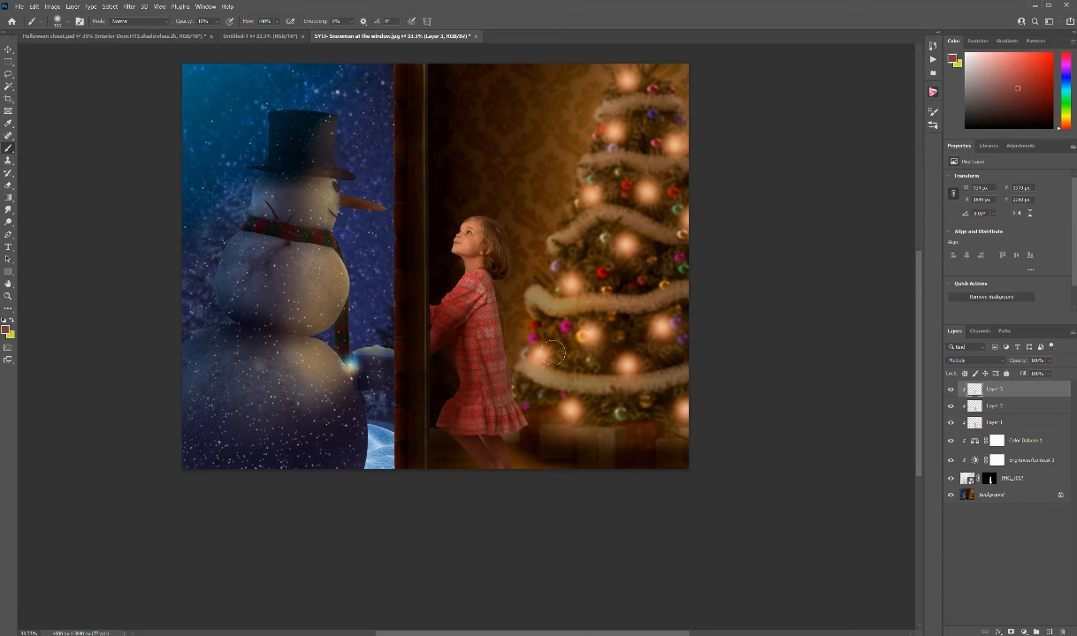
mouse_move(486, 346)
left_mouse_down()
mouse_move(468, 305)
mouse_move(490, 405)
mouse_move(468, 360)
mouse_move(495, 404)
mouse_move(496, 433)
left_mouse_up()
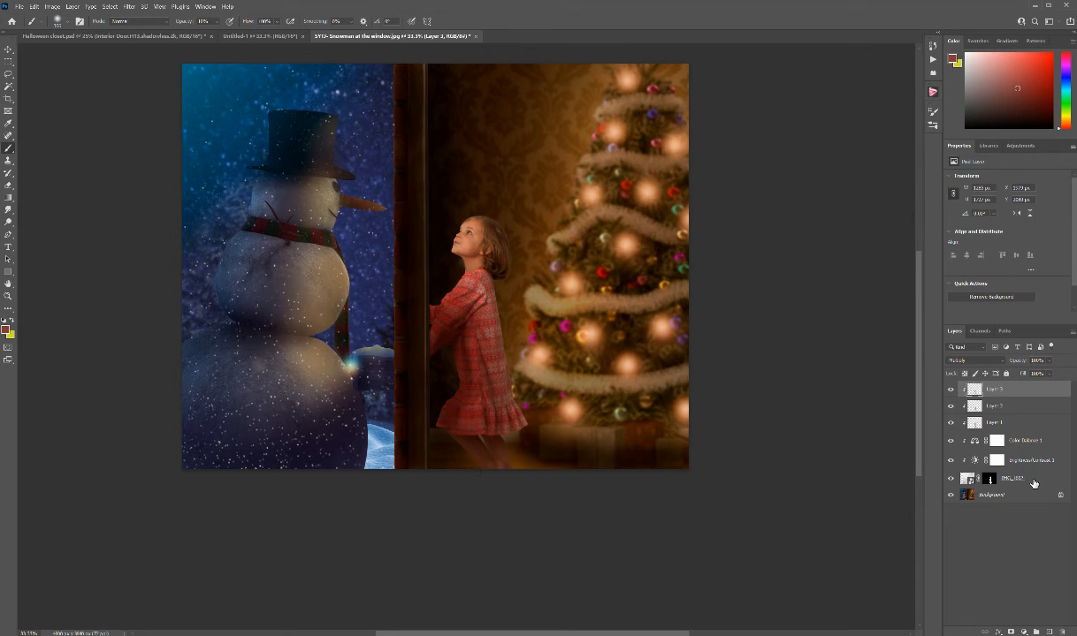
Step: Add a fourth empty layer on top, clip it to the girl, and set its blend mode to Multiply
key("ctrl+shift+alt+n")
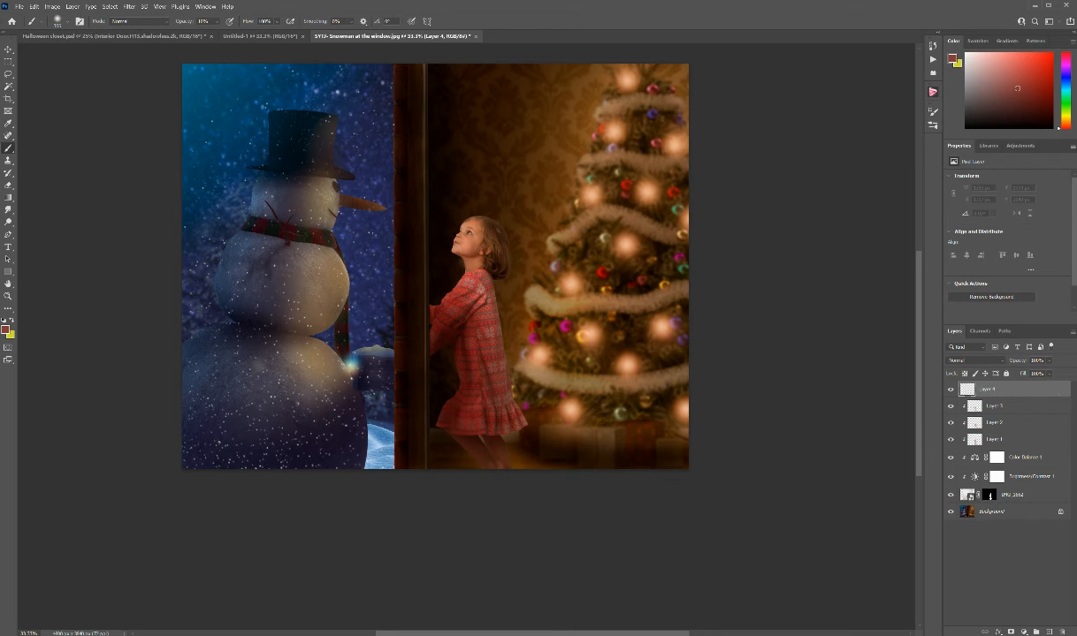
left_click(978, 397, "alt")
left_click(978, 360)
Step: Sample the peach glow of a tree light and brush it along the back of the girl's dress
left_click(595, 335, "alt")
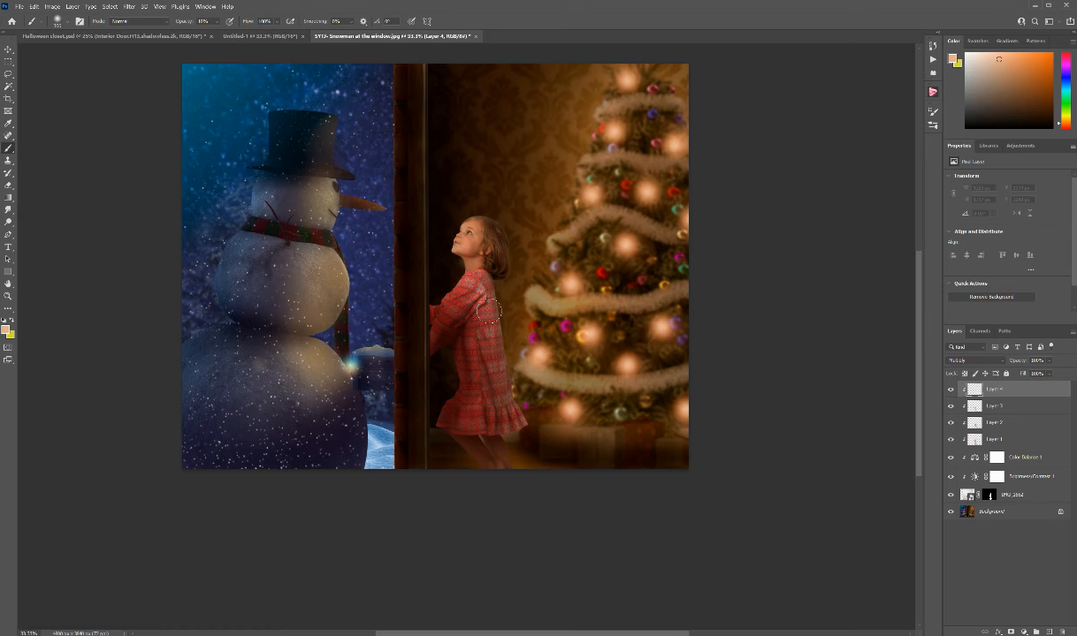
left_click_drag(494, 294, 504, 352)
mouse_move(490, 295)
left_mouse_down()
mouse_move(505, 352)
mouse_move(486, 387)
mouse_move(525, 416)
left_mouse_up()
mouse_move(464, 267)
left_mouse_down()
mouse_move(503, 382)
mouse_move(532, 441)
left_mouse_up()
left_click_drag(476, 269, 501, 363)
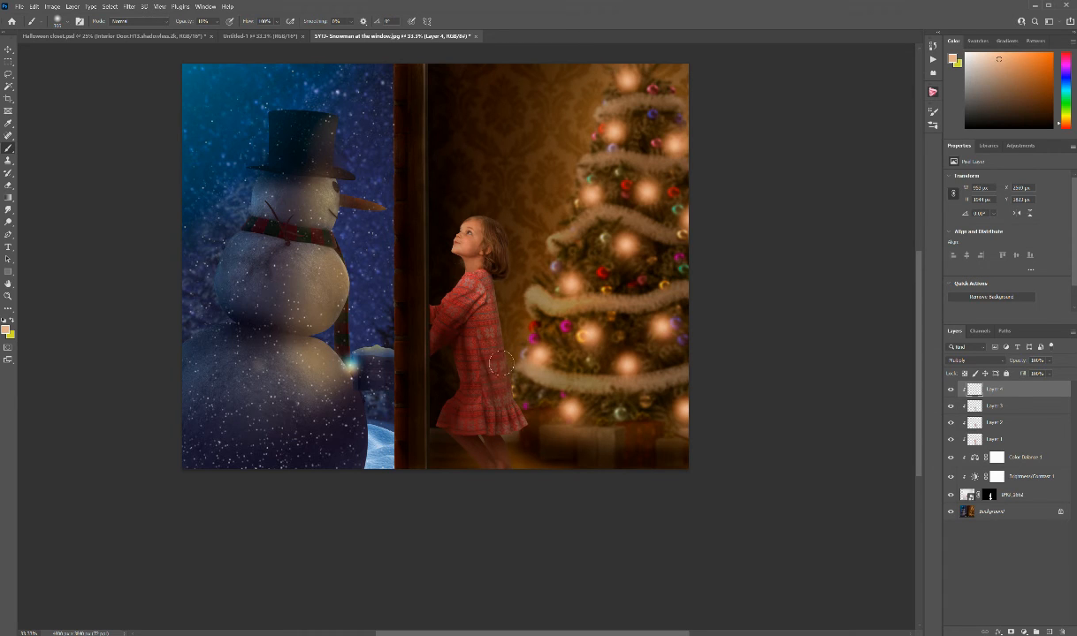
Step: Change the foreground colour to a bright, saturated yellow
left_click(9, 331)
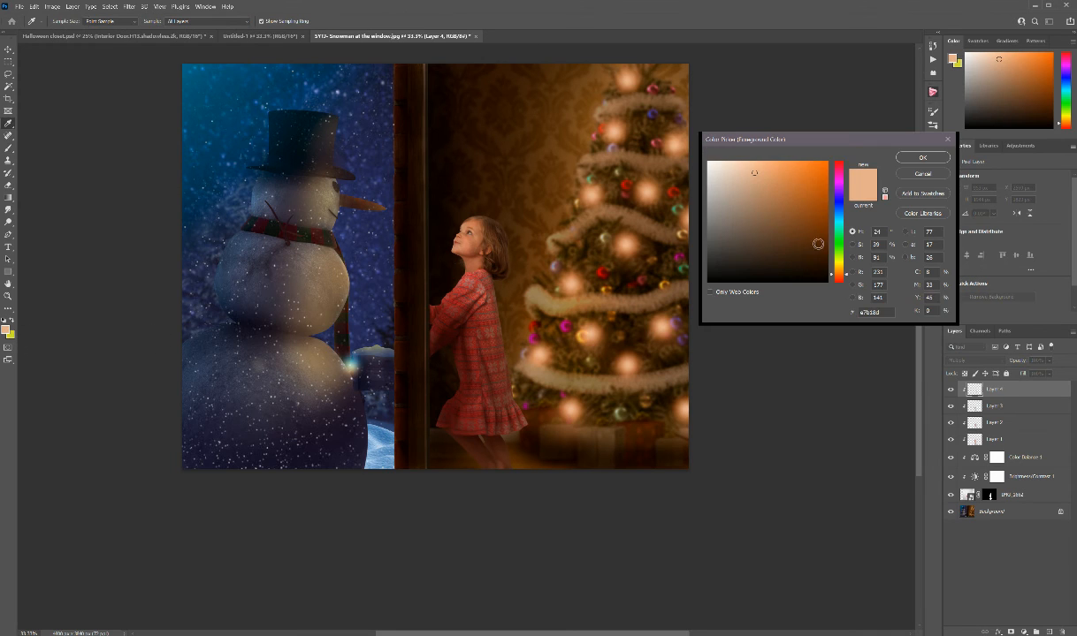
mouse_move(841, 273)
left_mouse_down()
mouse_move(840, 262)
mouse_move(843, 275)
left_mouse_up()
left_click_drag(762, 176, 729, 160)
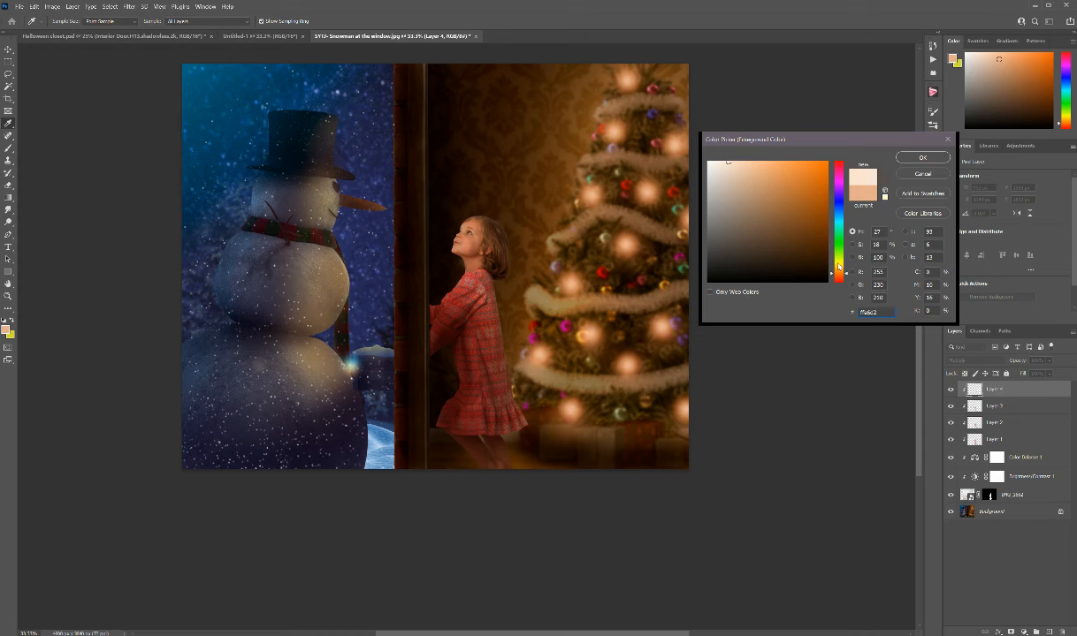
left_click_drag(839, 265, 840, 266)
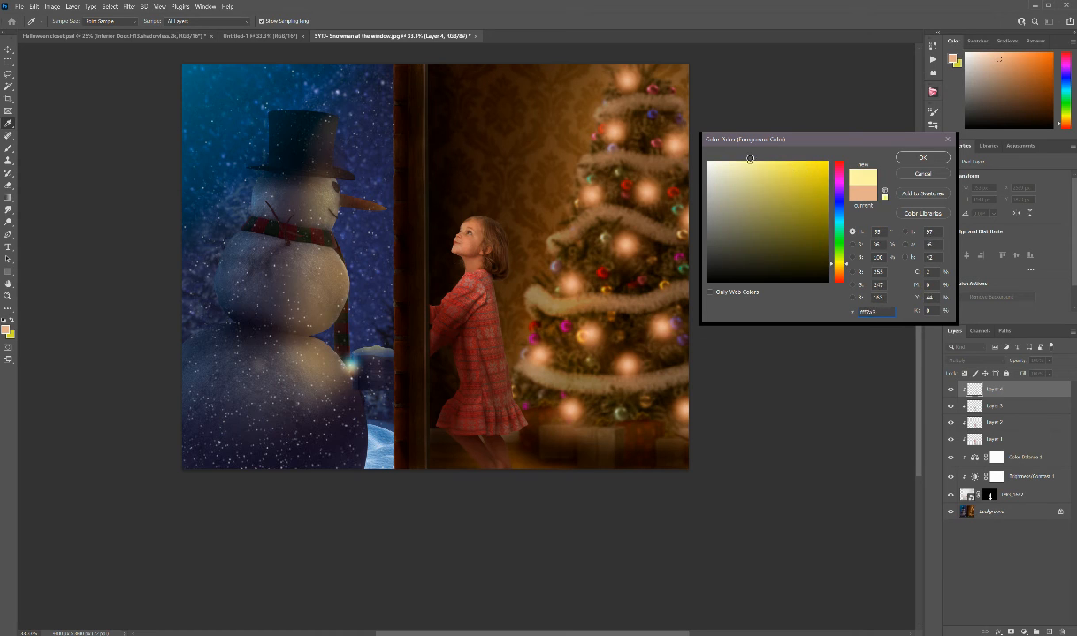
left_click(741, 169)
left_click(922, 159)
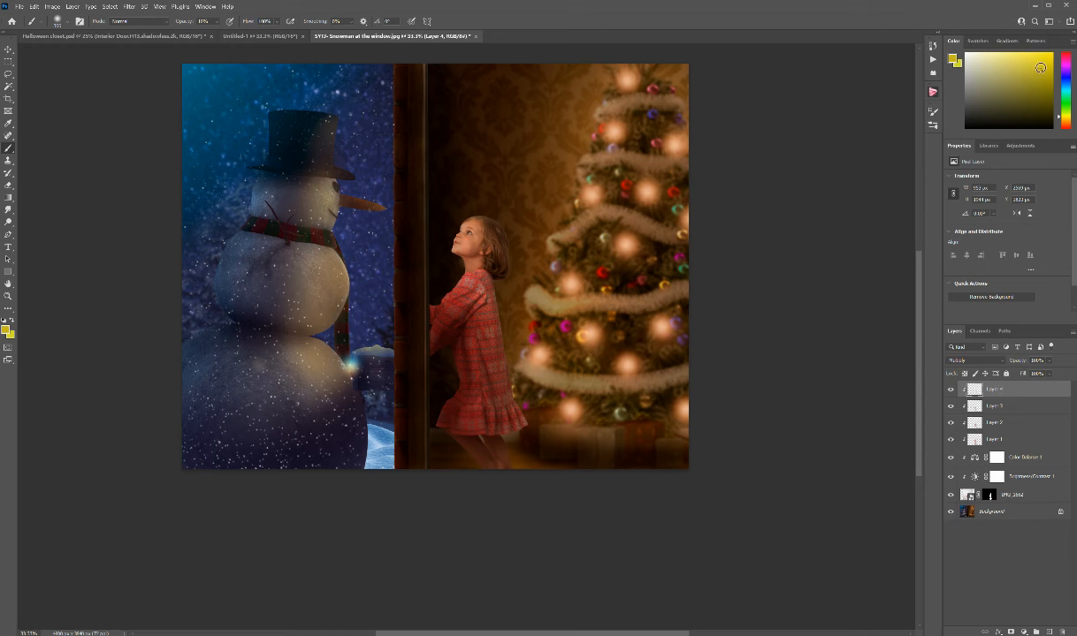
left_click(1048, 55)
Step: Brush yellow down the back of the dress to the legs and reduce the layer's opacity to about 86%
mouse_move(494, 273)
left_mouse_down()
mouse_move(502, 219)
mouse_move(520, 268)
mouse_move(499, 229)
mouse_move(515, 280)
mouse_move(500, 231)
mouse_move(494, 293)
mouse_move(510, 446)
mouse_move(528, 463)
mouse_move(530, 431)
left_mouse_up()
left_click(1050, 360)
left_click(496, 440)
scroll(579, 539, "up", 2)
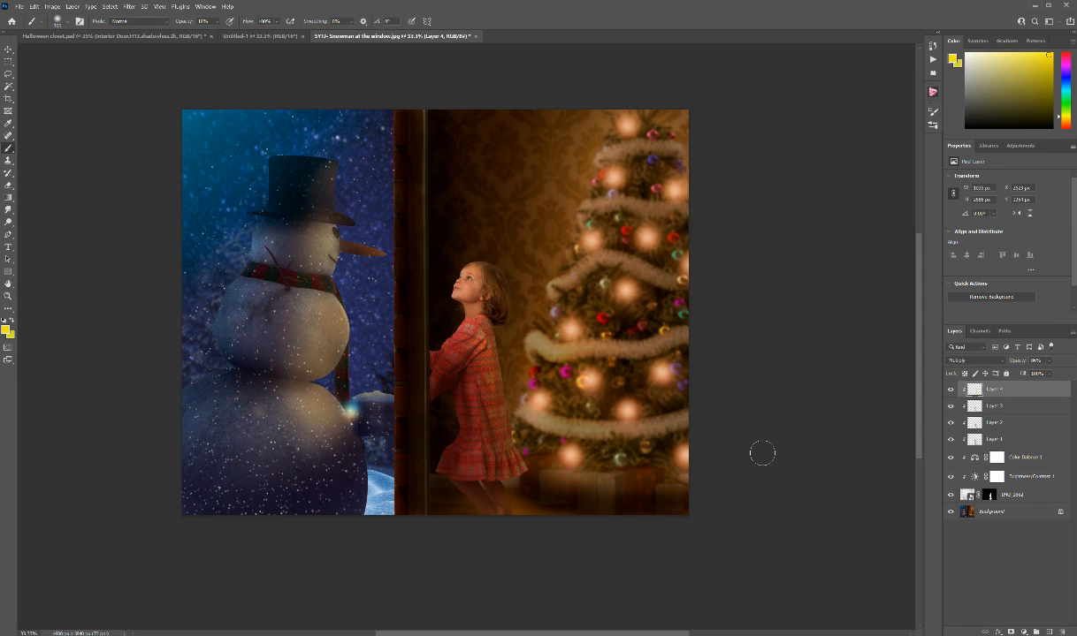
Step: On Layer 3, sample the sleeve's dark red and paint extra shadow along the upper arm, then reselect Layer 4
left_click(979, 407)
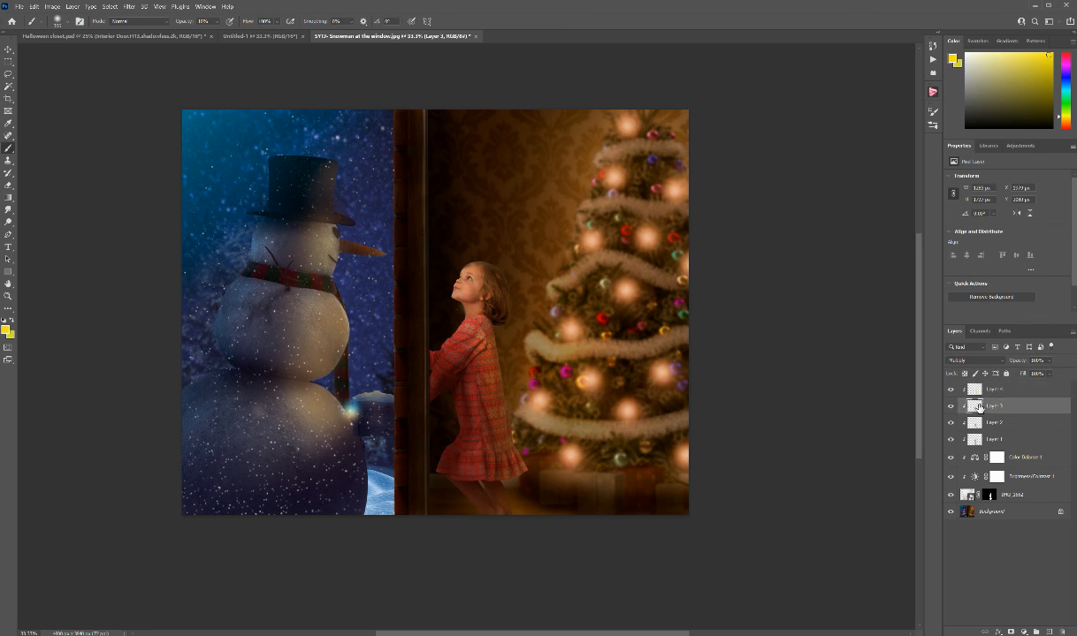
left_click_drag(468, 325, 467, 320)
key("ctrl+z")
left_click(466, 330, "alt")
mouse_move(444, 322)
left_mouse_down()
mouse_move(435, 309)
mouse_move(429, 352)
left_mouse_up()
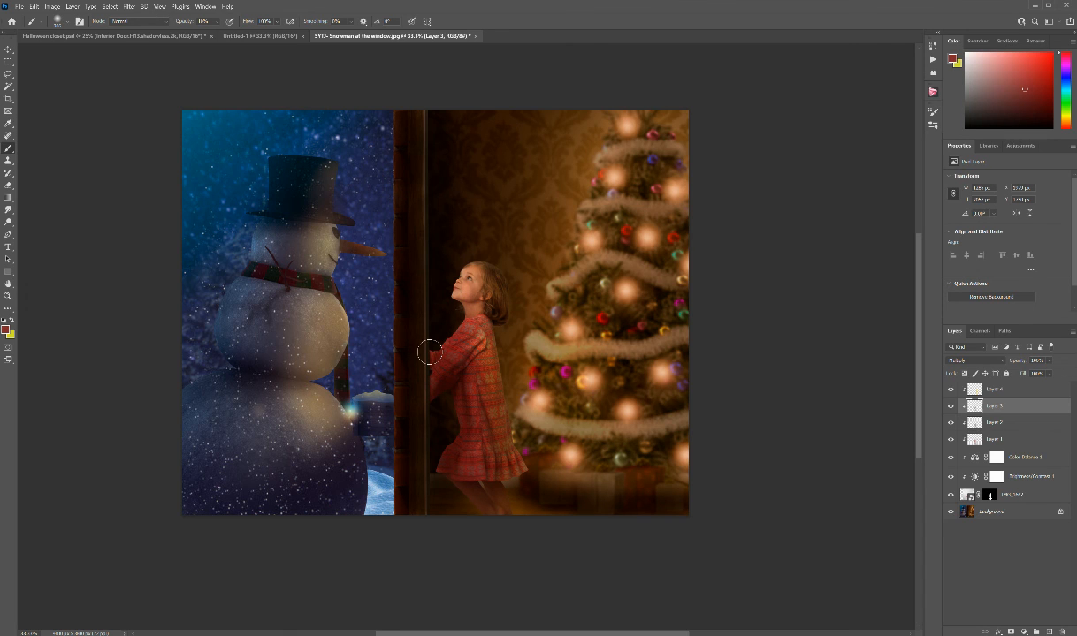
left_click(994, 390)
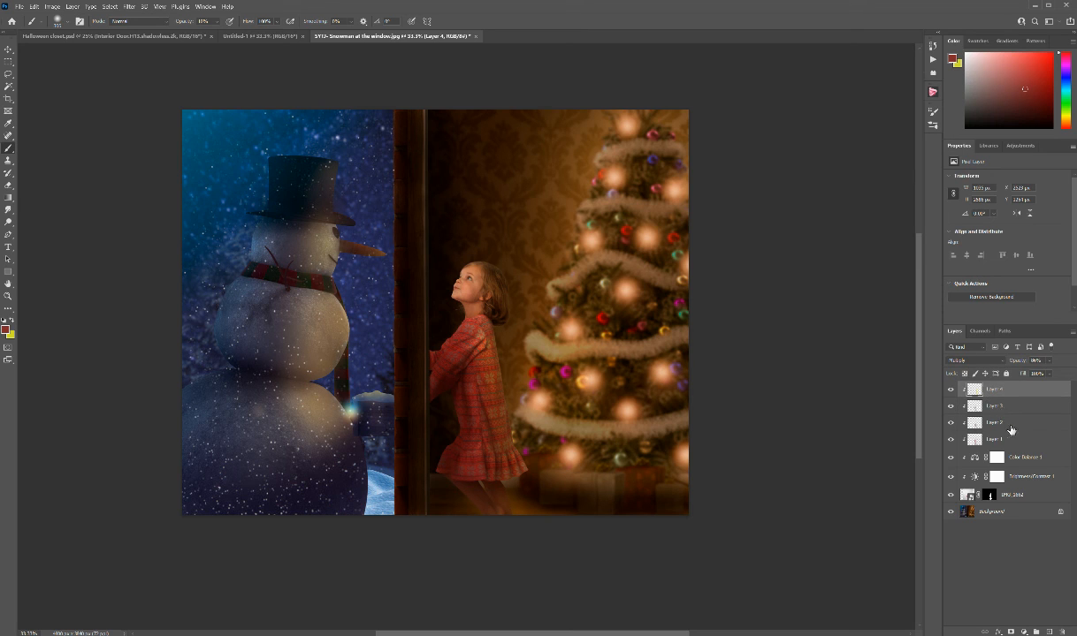